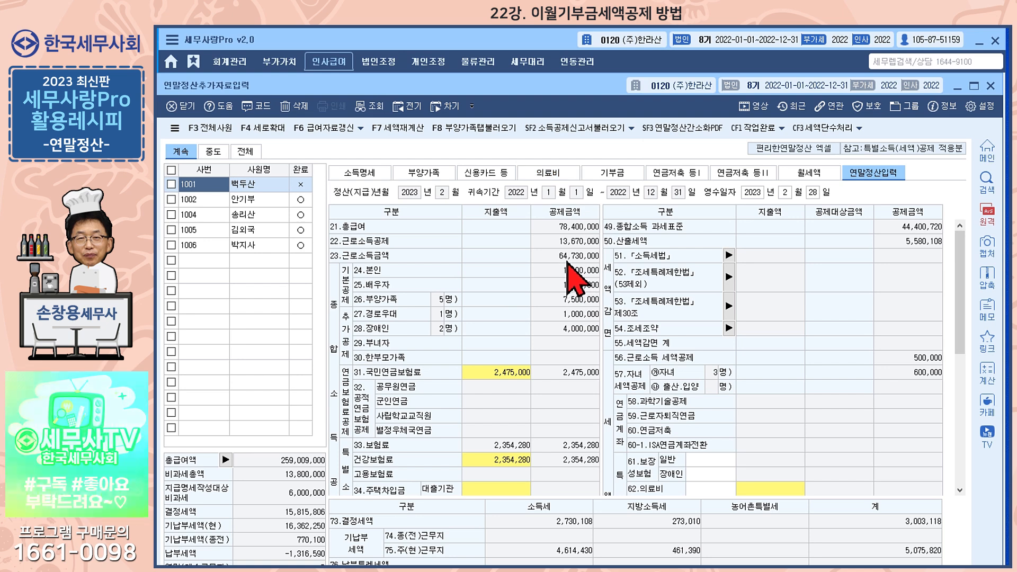
Leave the year-end data entry and briefly open the 근로소득·세액공제신고서 form.
{"action": "key", "text": "Escape"}
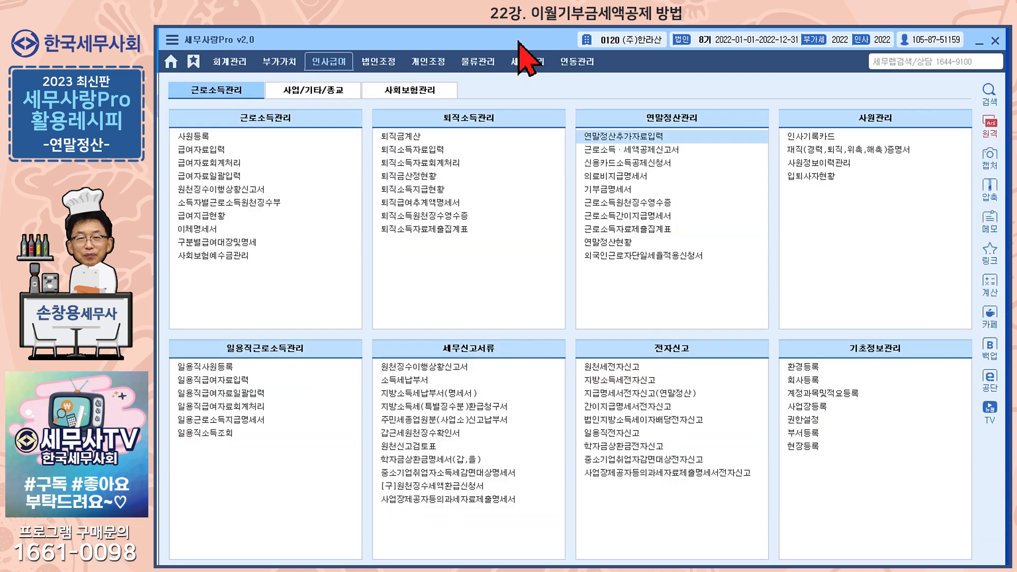
{"action": "left_click", "coordinate": [645, 150]}
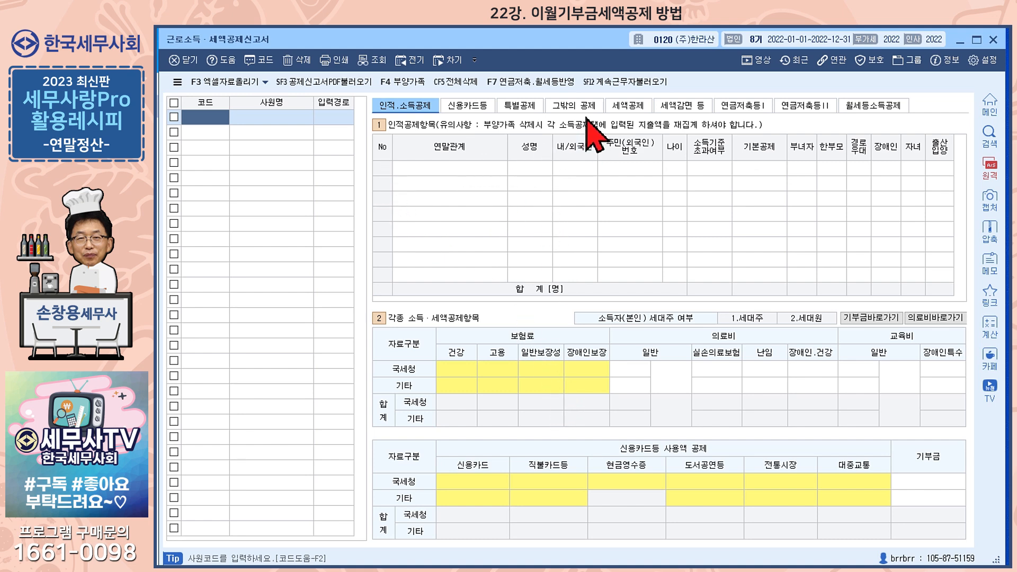
{"action": "left_click", "coordinate": [994, 39]}
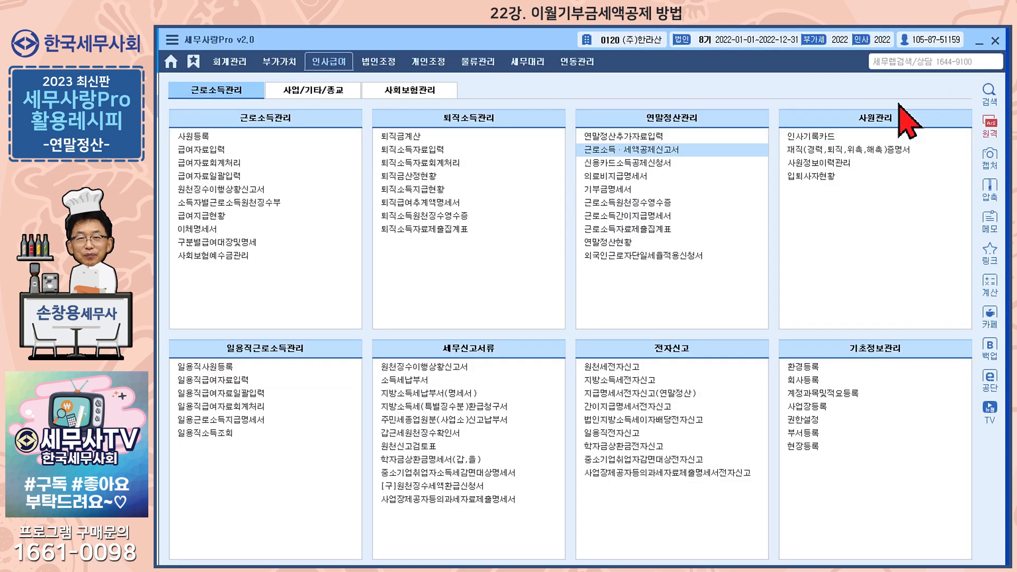
Review the second employee's card spending details and deduction calculation in 신용카드소득공제신청서.
{"action": "left_click", "coordinate": [658, 163]}
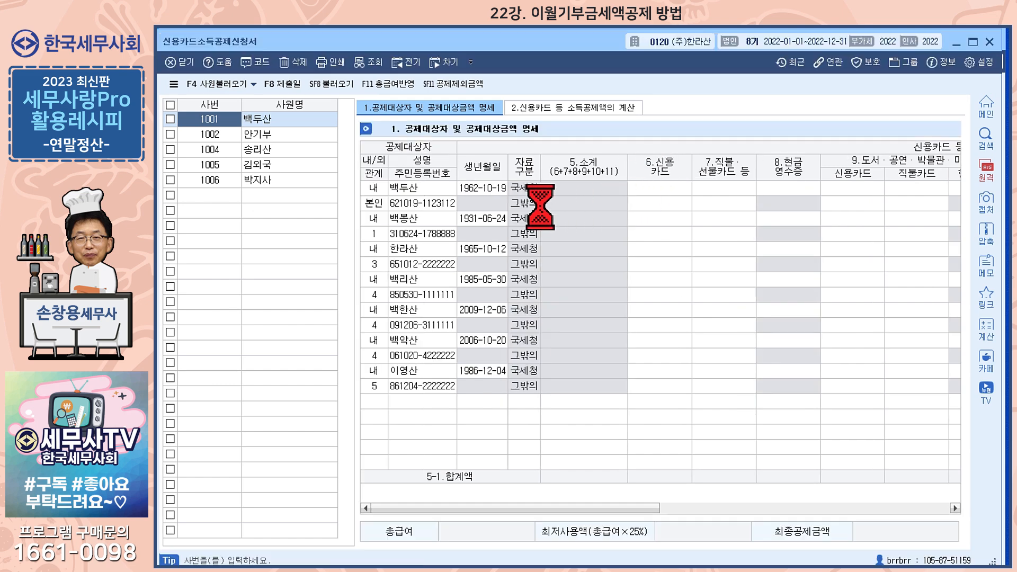
{"action": "left_click", "coordinate": [305, 137]}
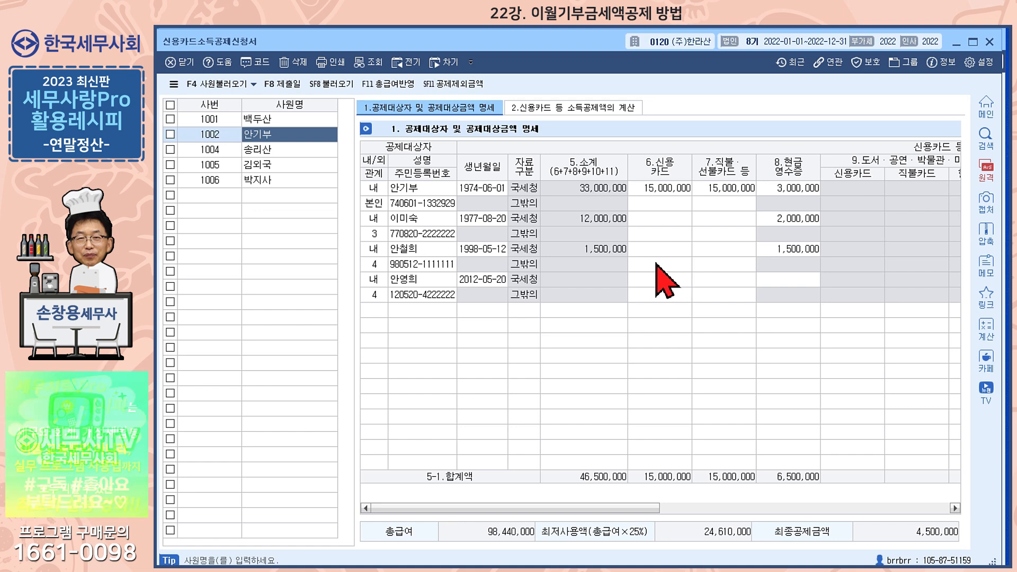
{"action": "left_click", "coordinate": [600, 109]}
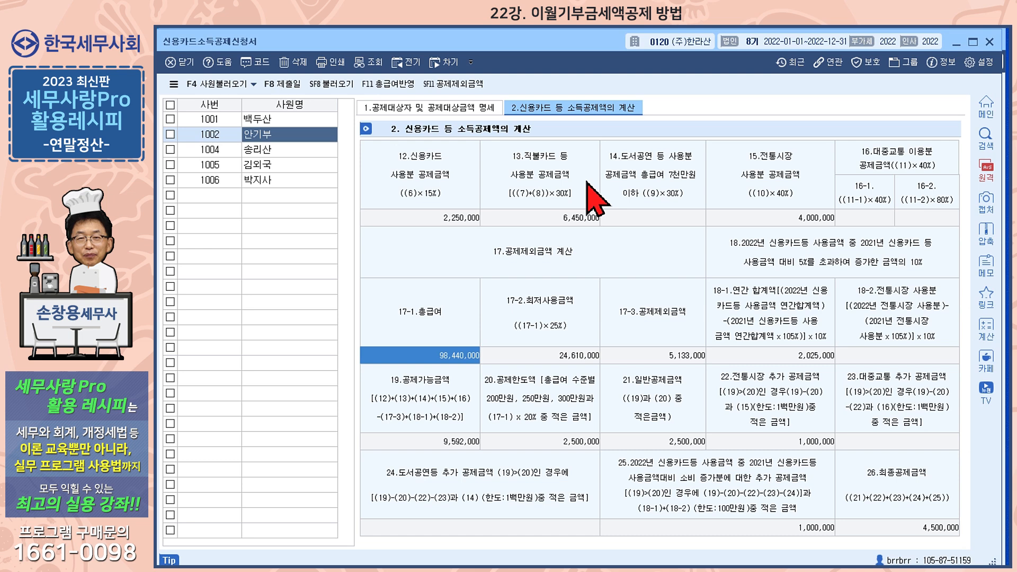
{"action": "left_click", "coordinate": [473, 111]}
{"action": "left_click", "coordinate": [604, 108]}
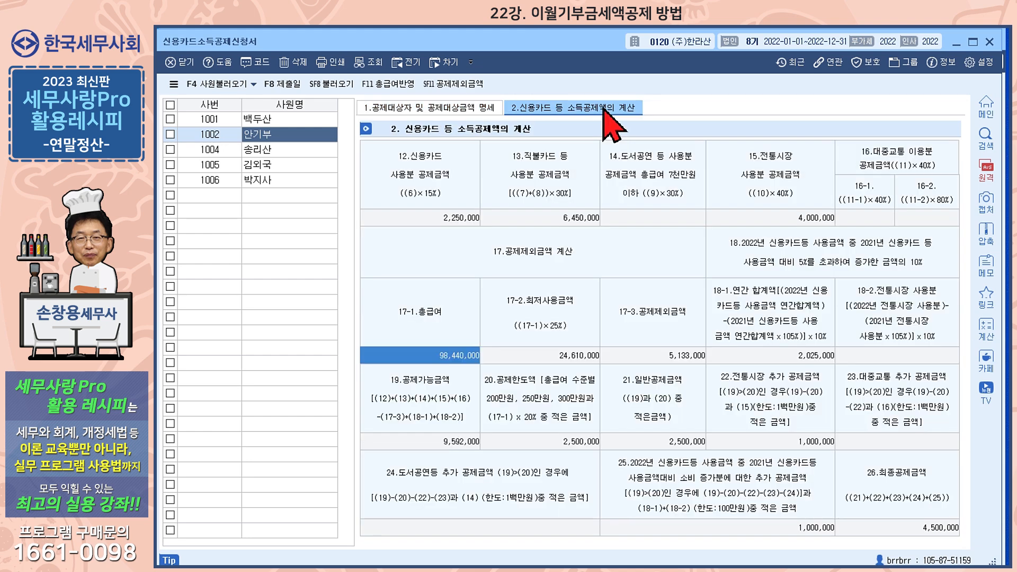
{"action": "left_click", "coordinate": [991, 42]}
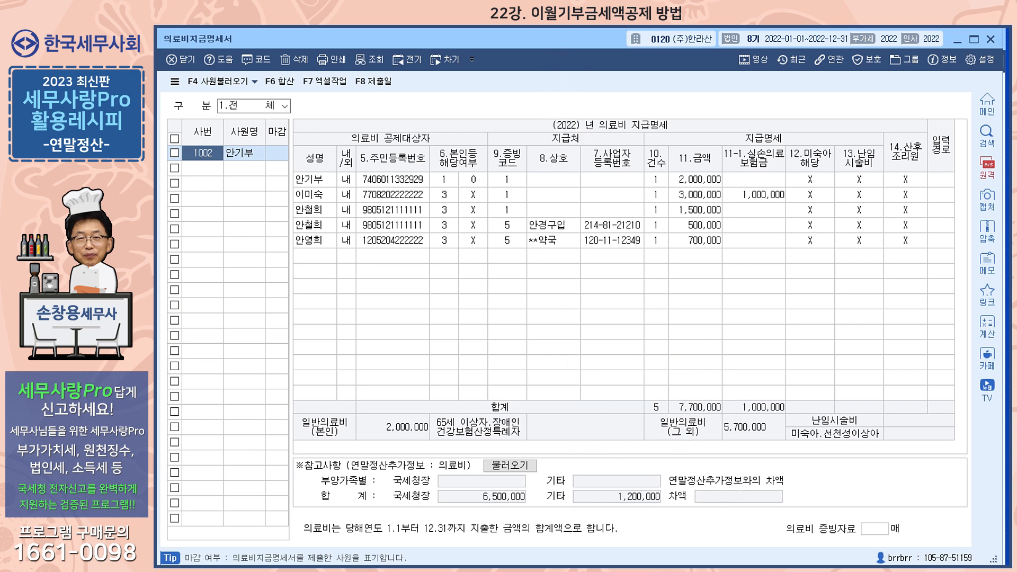
Compare the second employee's medical expenses in 연말정산추가자료입력 with the separate 의료비지급명세서.
{"action": "key", "text": "Escape"}
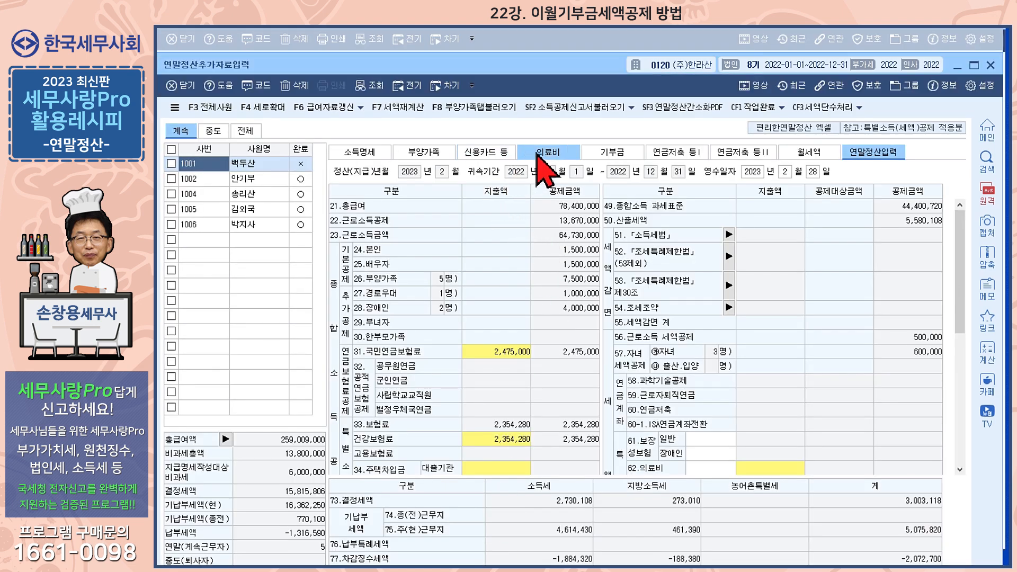
{"action": "left_click", "coordinate": [550, 153]}
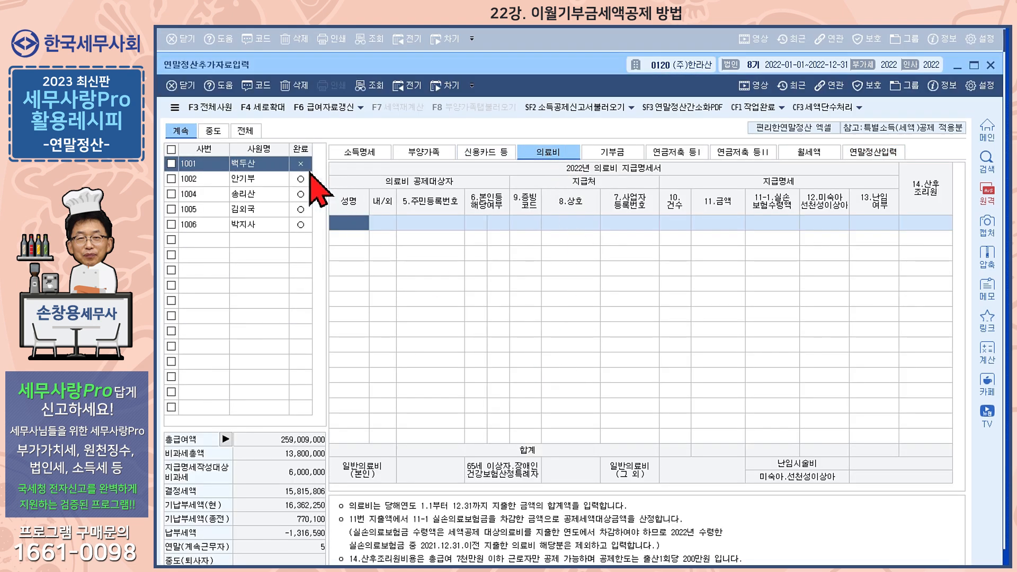
{"action": "left_click", "coordinate": [247, 180]}
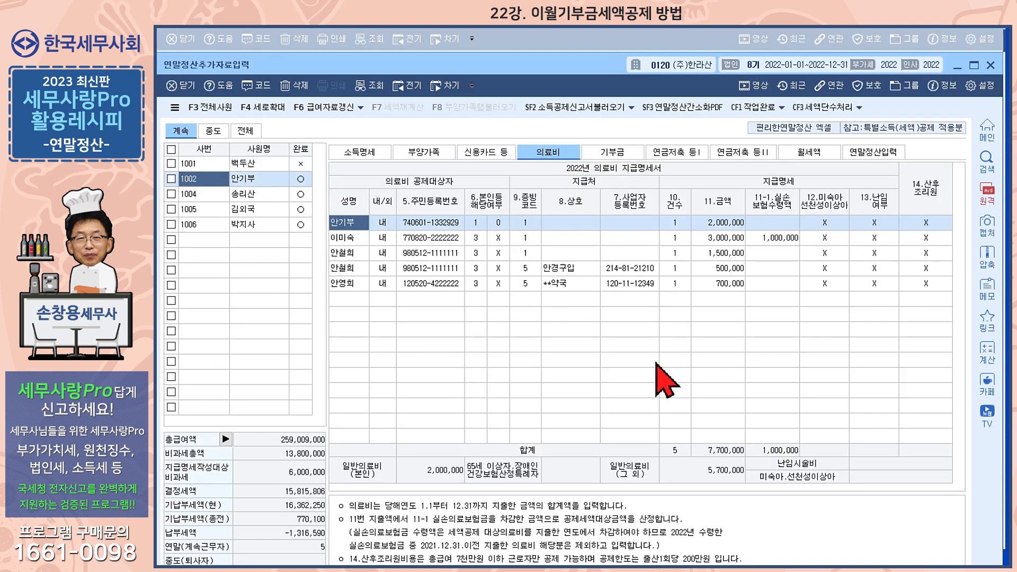
{"action": "left_click", "coordinate": [556, 38]}
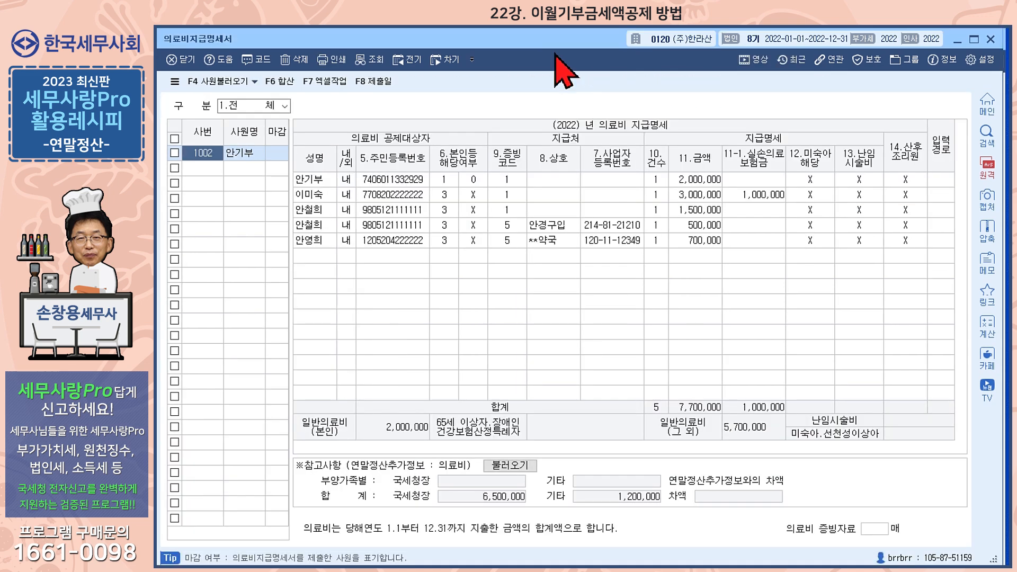
{"action": "left_click", "coordinate": [990, 39]}
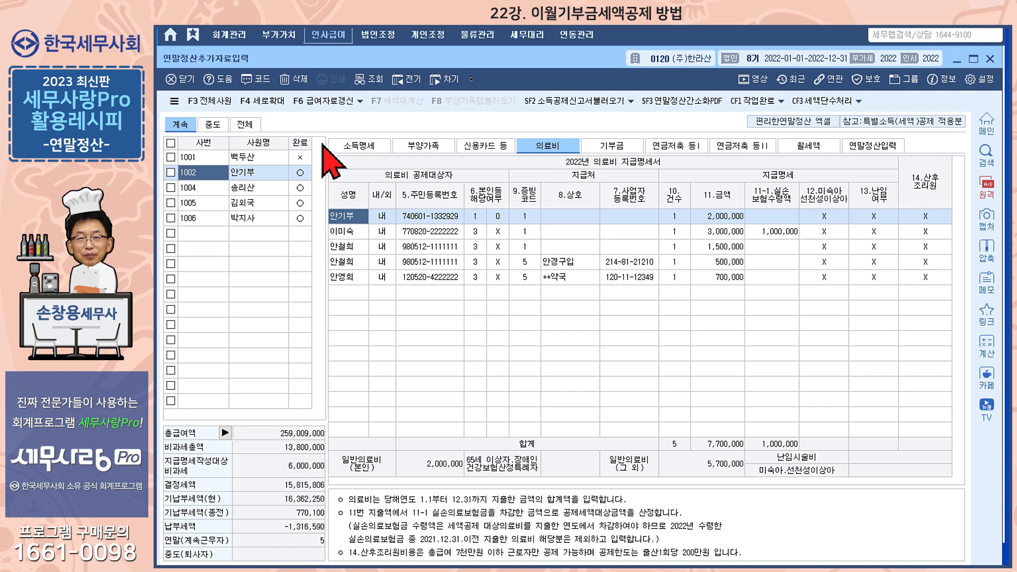
Review the second employee's donation entries for each listed donor, then return to the main menu.
{"action": "left_click", "coordinate": [619, 150]}
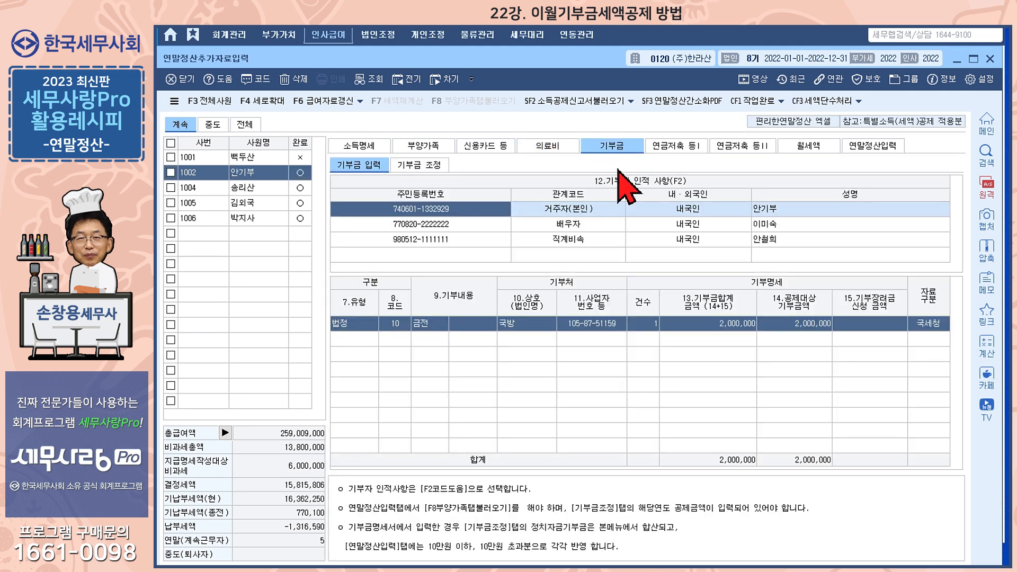
{"action": "left_click", "coordinate": [467, 225]}
{"action": "left_click", "coordinate": [468, 239]}
{"action": "left_click", "coordinate": [476, 224]}
{"action": "left_click", "coordinate": [480, 209]}
{"action": "key", "text": "Escape"}
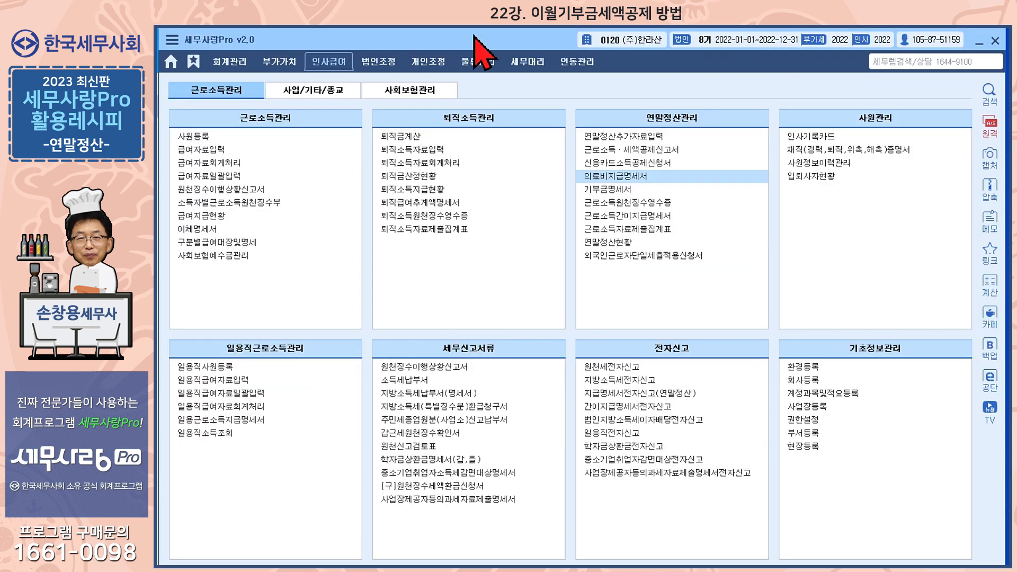
Open 기부금명세서 and view the second employee's donation adjustment details (기부금 조정).
{"action": "left_click", "coordinate": [604, 189]}
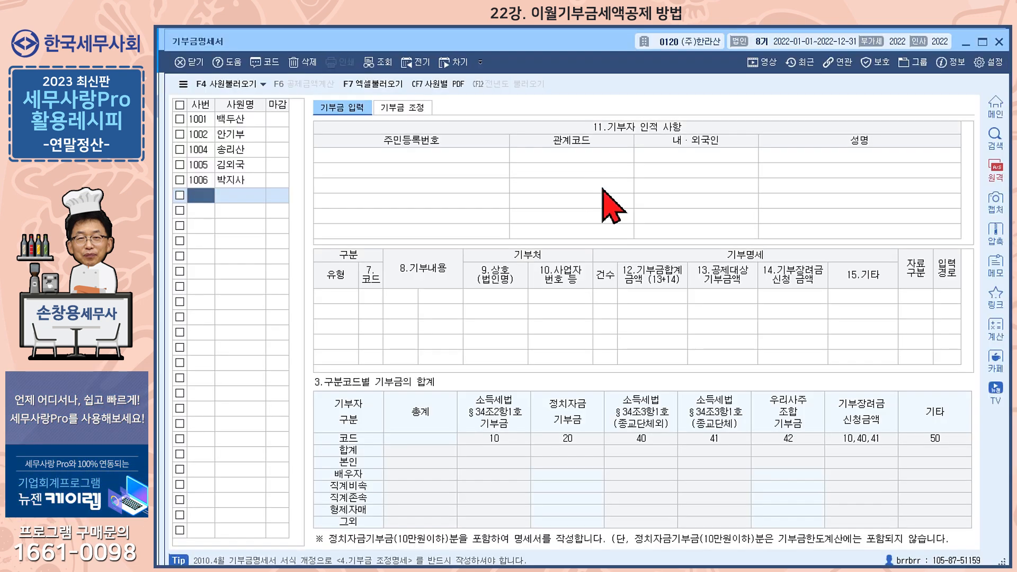
{"action": "left_click", "coordinate": [230, 136]}
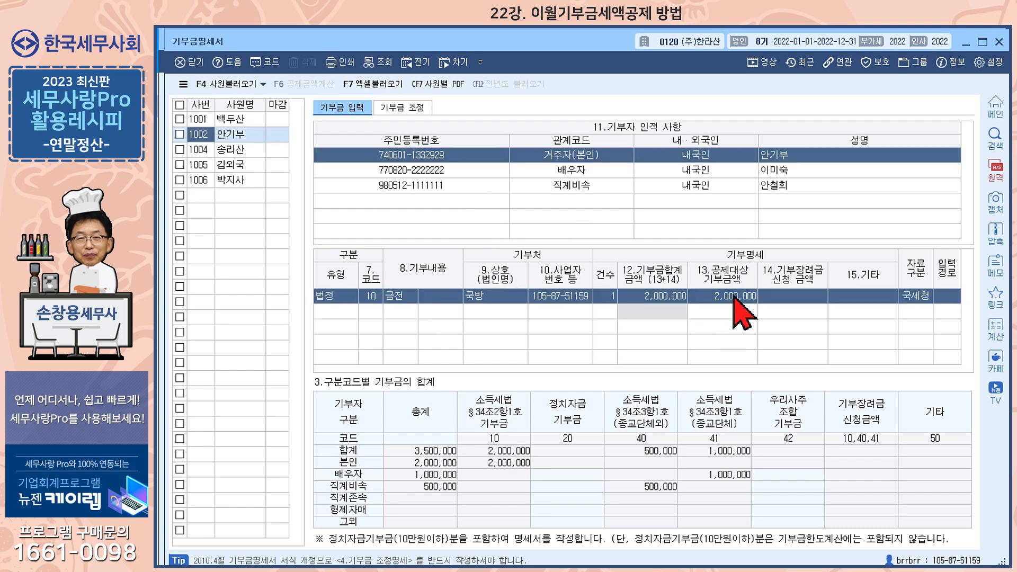
{"action": "left_click", "coordinate": [409, 110]}
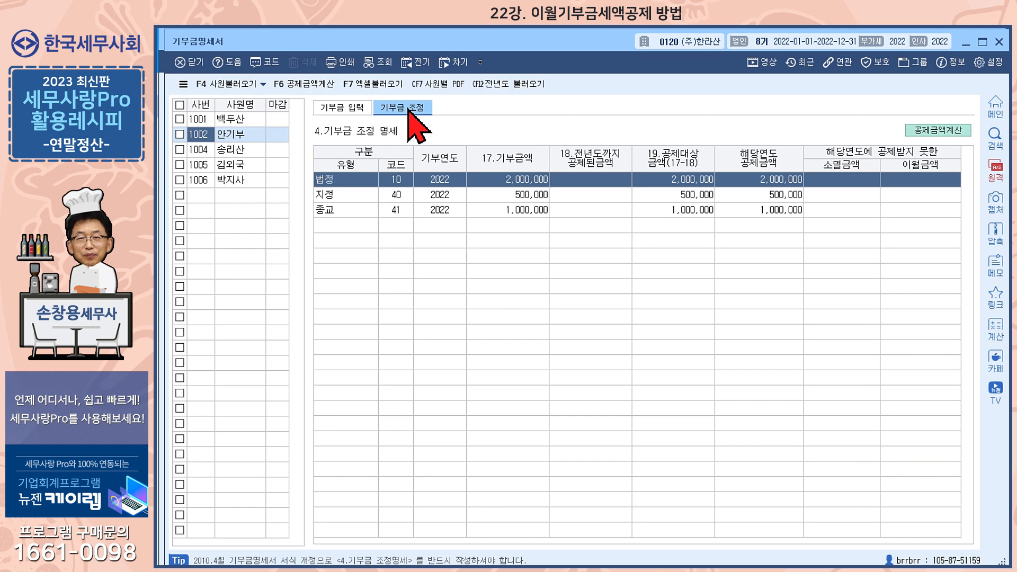
Try to load and apply the second employee's donation deduction calculation in 기부금명세서, then close the statement.
{"action": "left_click", "coordinate": [938, 131]}
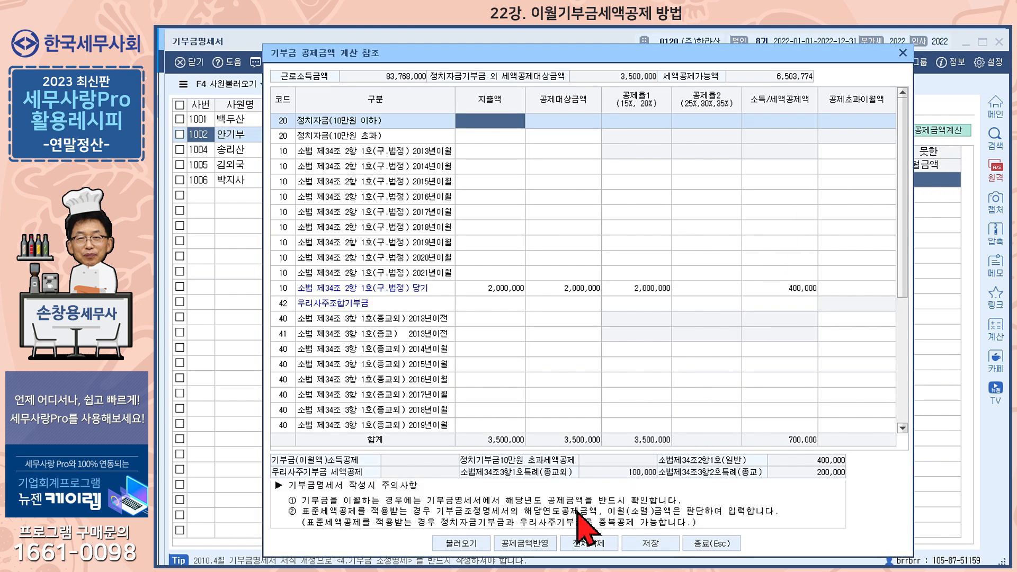
{"action": "left_click", "coordinate": [461, 543]}
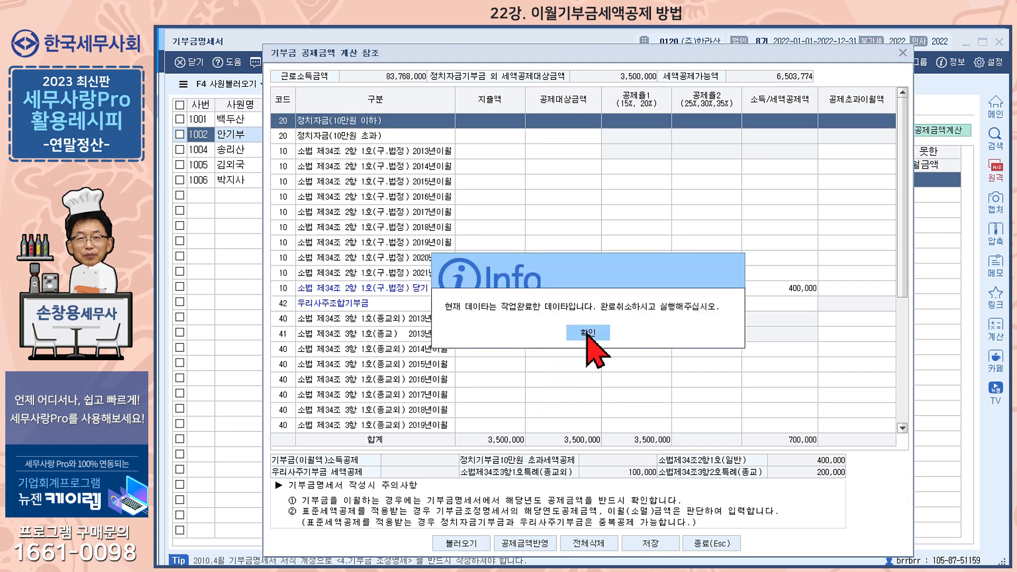
{"action": "left_click", "coordinate": [587, 338]}
{"action": "left_click", "coordinate": [524, 544]}
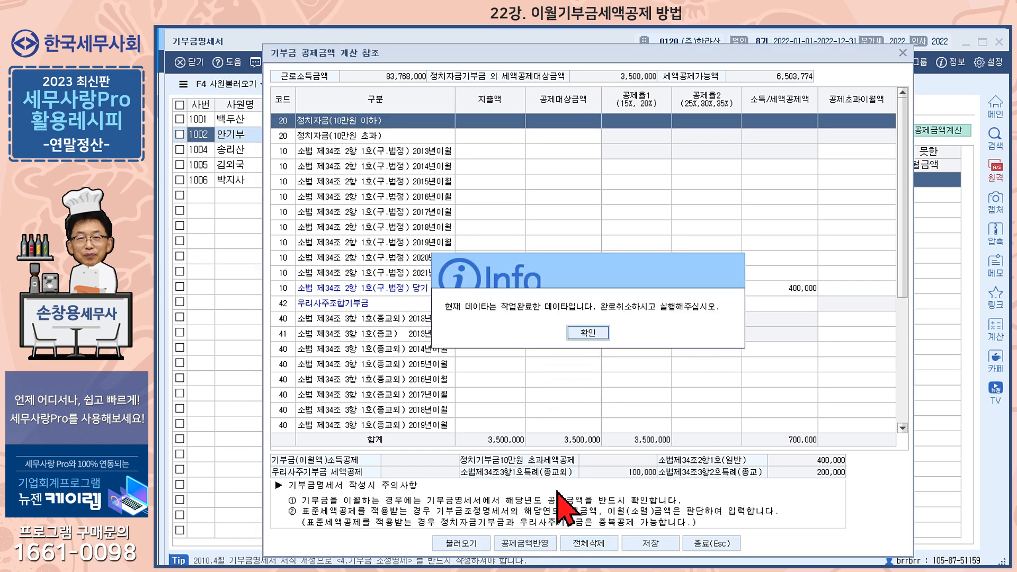
{"action": "left_click", "coordinate": [586, 334]}
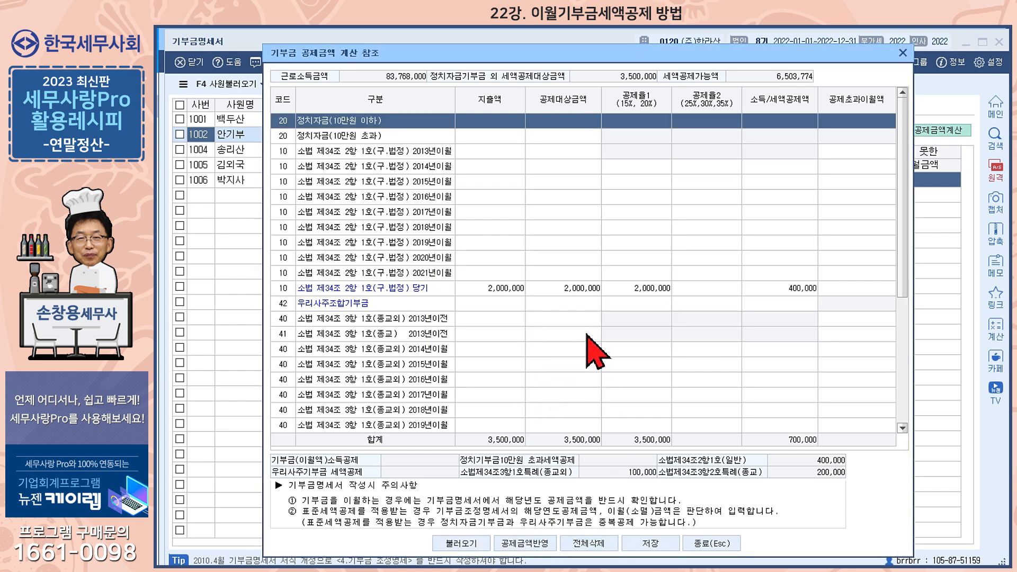
{"action": "left_click", "coordinate": [902, 53]}
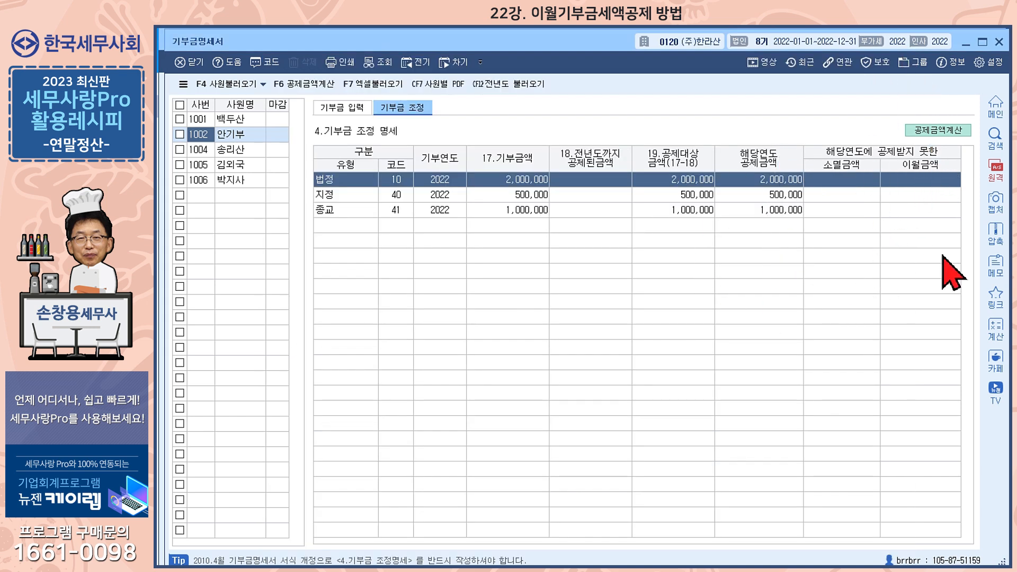
{"action": "left_click", "coordinate": [999, 43]}
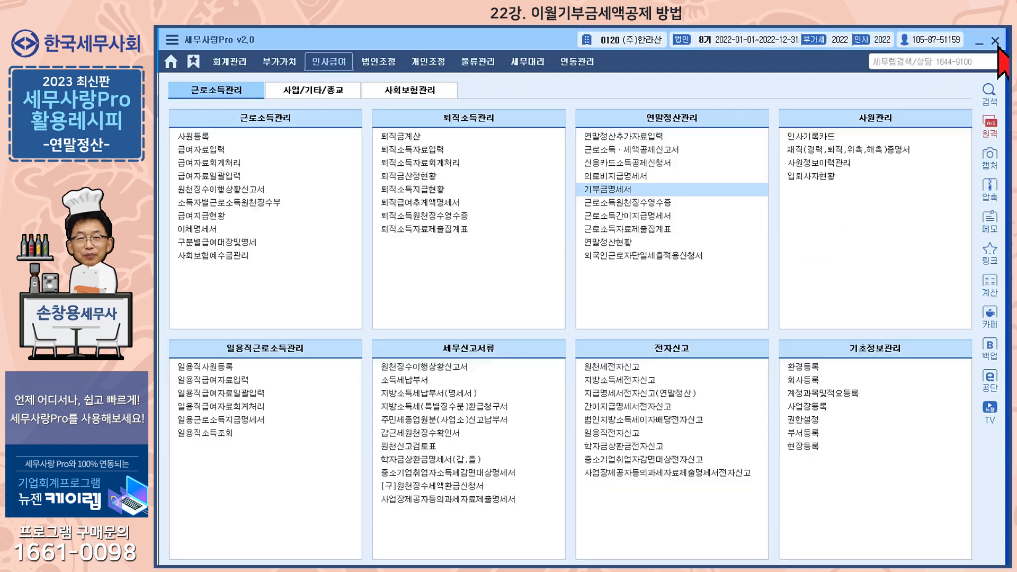
Return to 연말정산추가자료입력 and show the donation adjustment details (기부금 조정).
{"action": "left_click", "coordinate": [638, 138]}
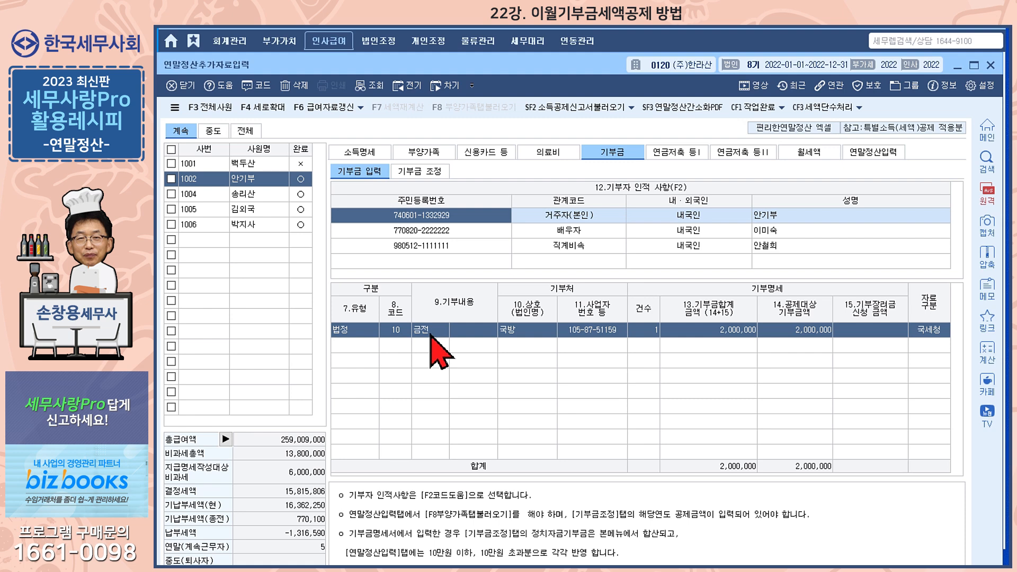
{"action": "left_click", "coordinate": [428, 172]}
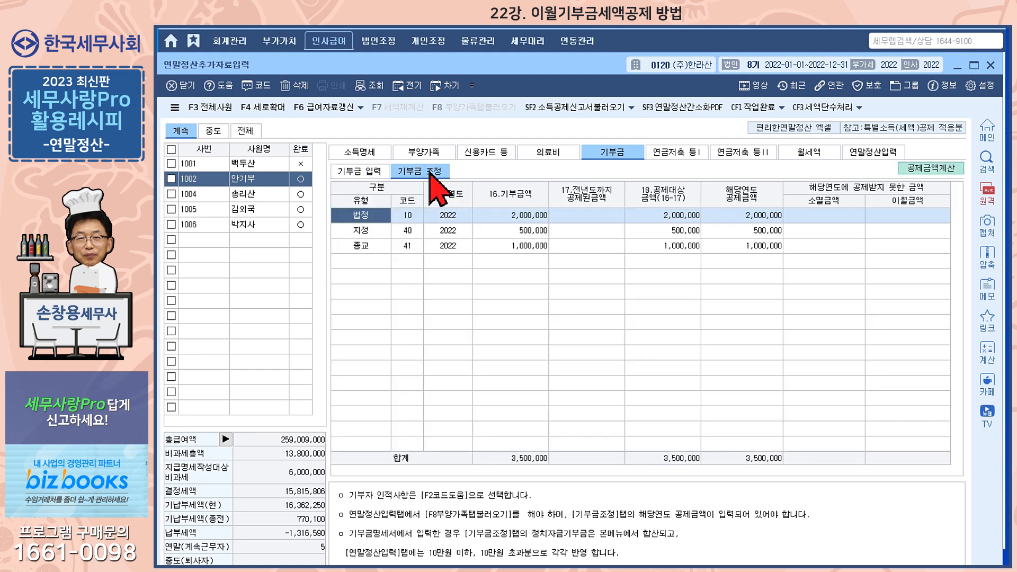
Try to load, apply and save the second employee's donation deduction calculation within 연말정산추가자료입력.
{"action": "left_click", "coordinate": [948, 169]}
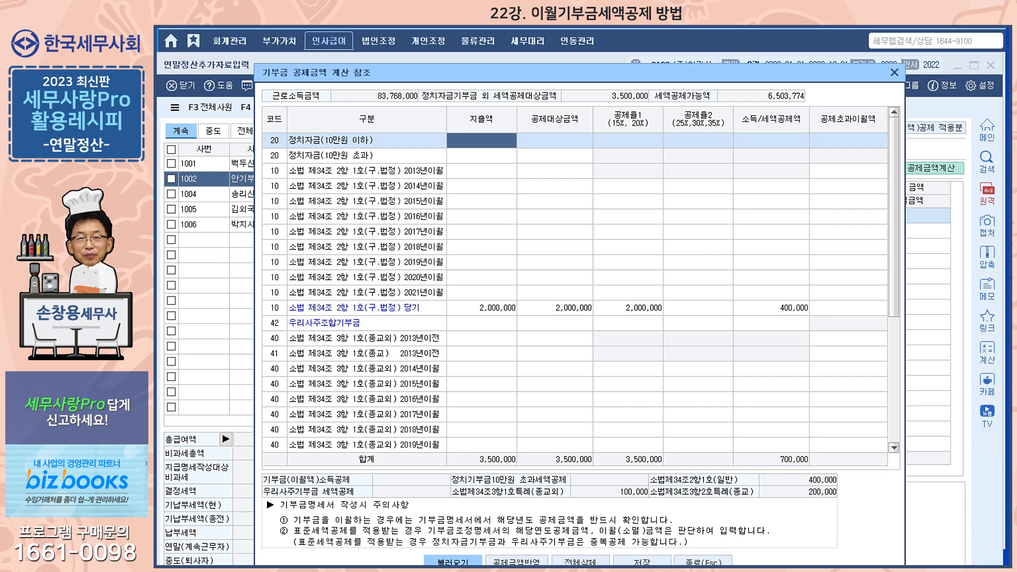
{"action": "left_click", "coordinate": [582, 354]}
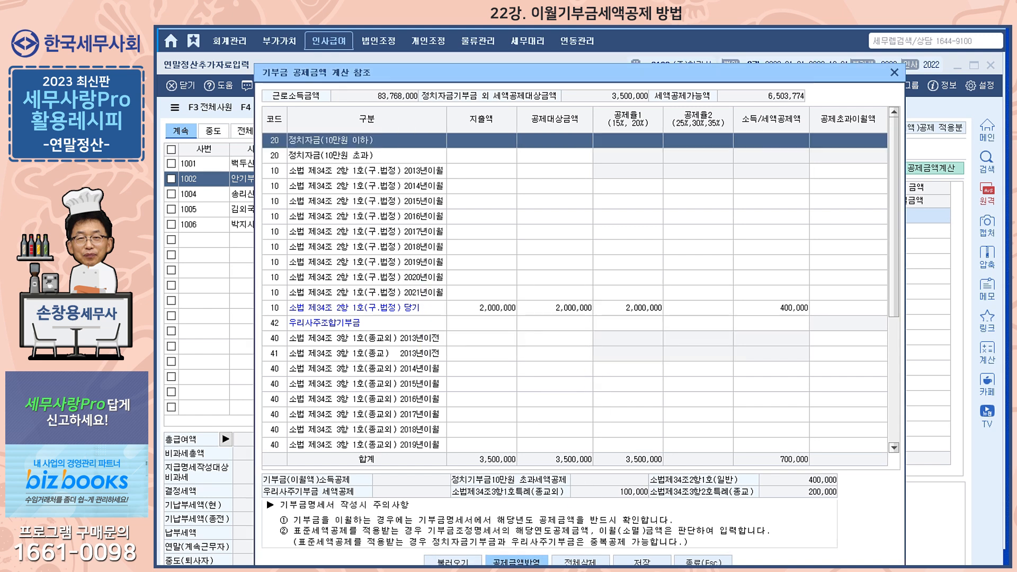
{"action": "left_click", "coordinate": [516, 562]}
{"action": "left_click", "coordinate": [583, 354]}
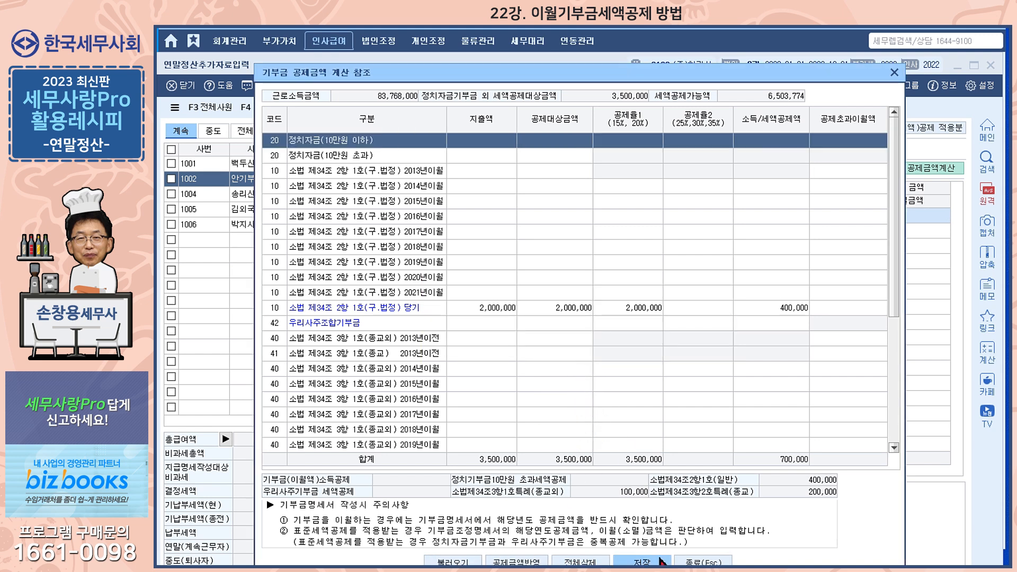
{"action": "left_click", "coordinate": [642, 561]}
{"action": "left_click", "coordinate": [583, 354]}
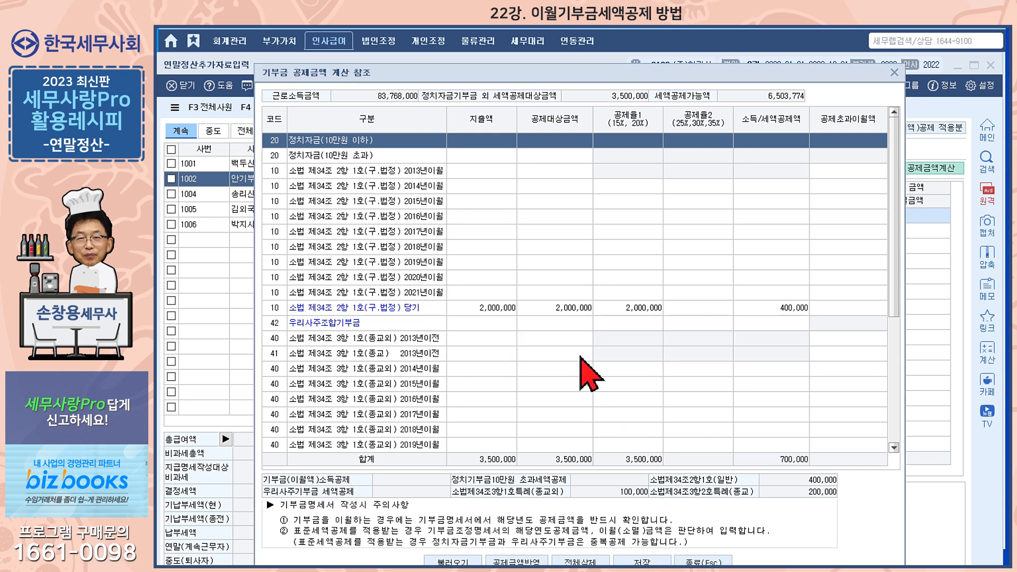
{"action": "left_click", "coordinate": [894, 73]}
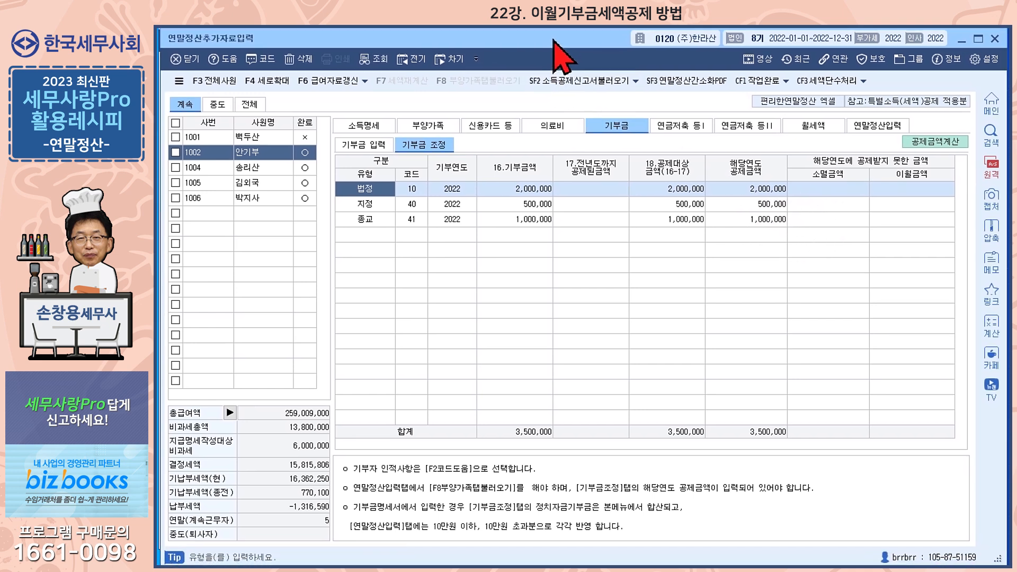
Delete the 2019 designated donation row (지정, code 40) from the first employee's donation adjustment details.
{"action": "left_click", "coordinate": [263, 138]}
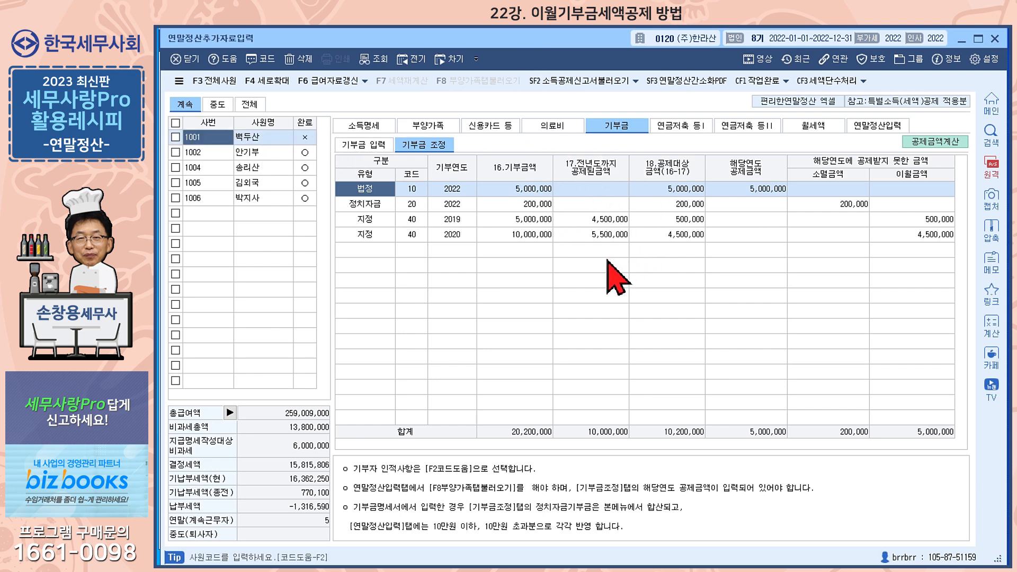
{"action": "left_click", "coordinate": [455, 221]}
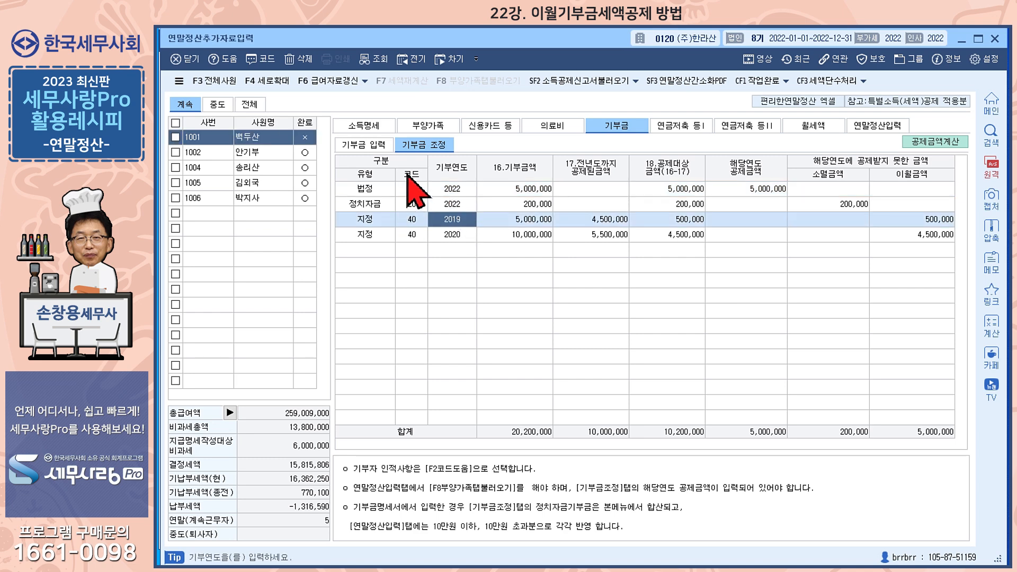
{"action": "left_click", "coordinate": [301, 59]}
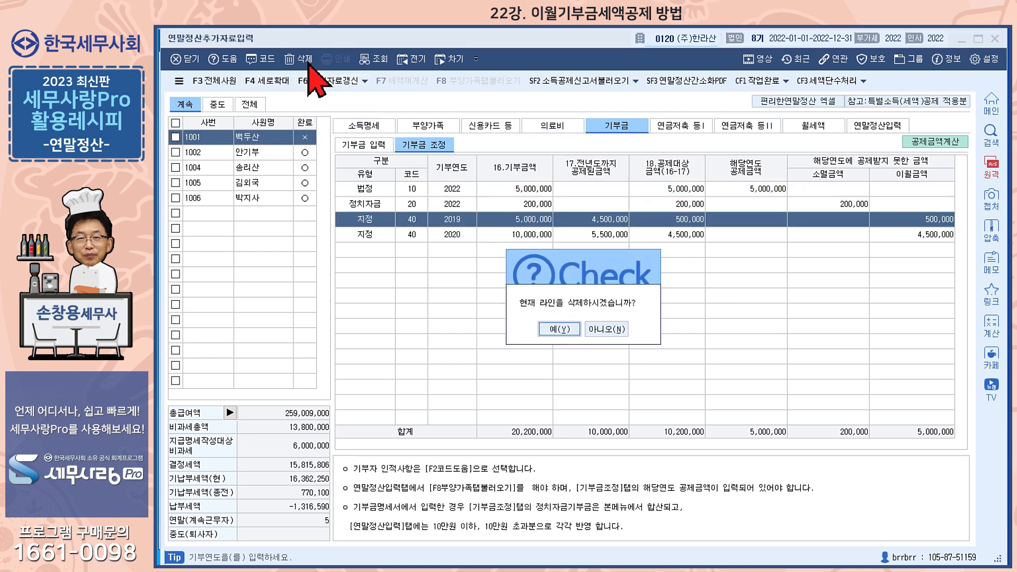
{"action": "key", "text": "Return"}
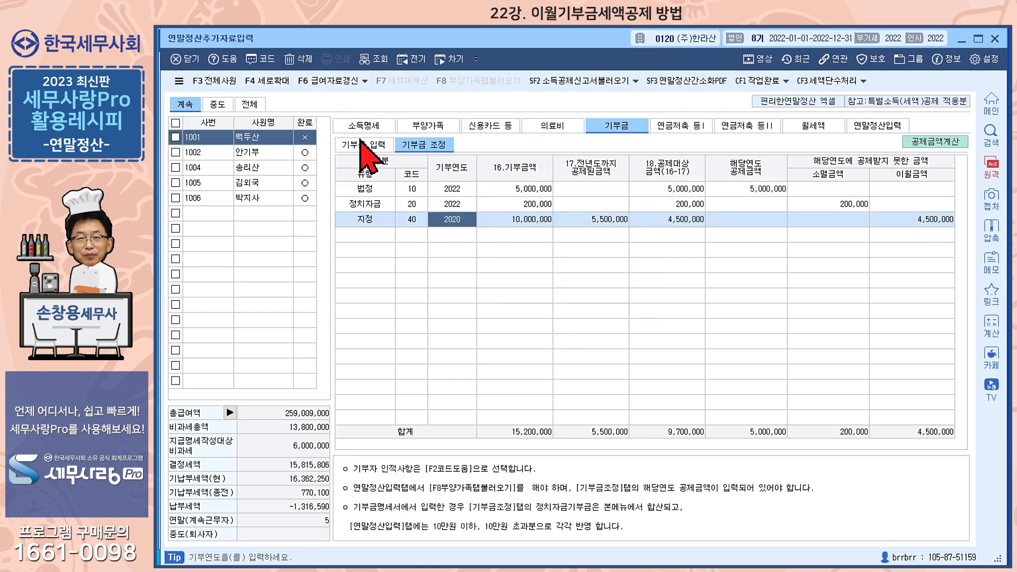
Delete the first employee's 2020 designated donation row (지정, code 40), reload and save the donation deduction calculation, and close it.
{"action": "left_click", "coordinate": [311, 62]}
{"action": "left_click", "coordinate": [533, 323]}
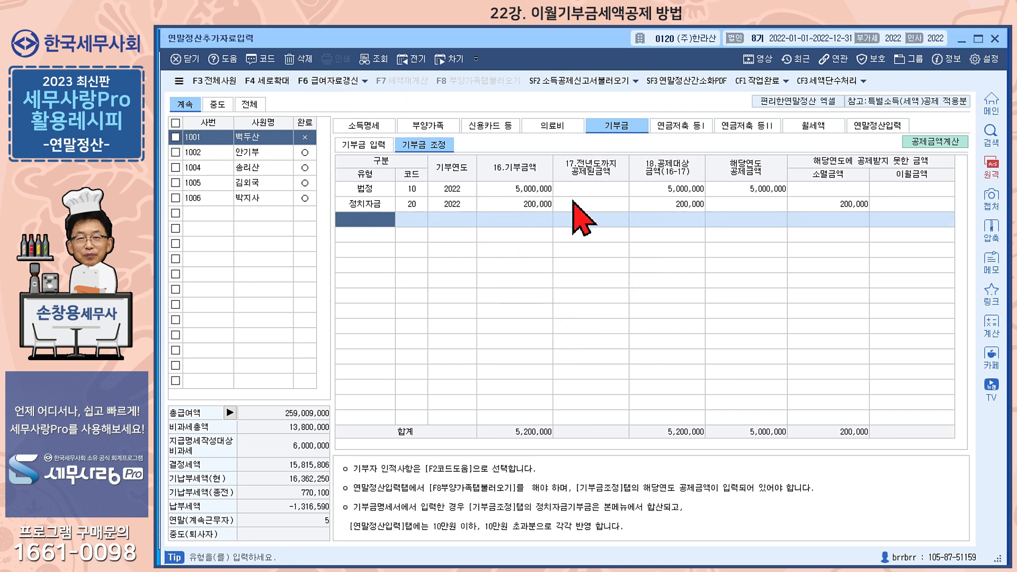
{"action": "left_click", "coordinate": [935, 141]}
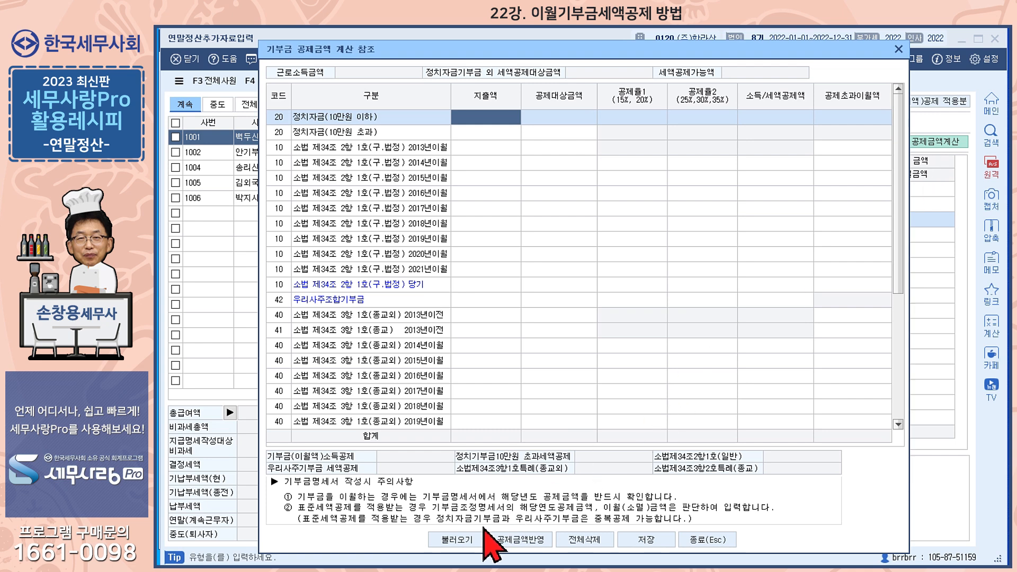
{"action": "left_click", "coordinate": [457, 543]}
{"action": "left_click", "coordinate": [561, 330]}
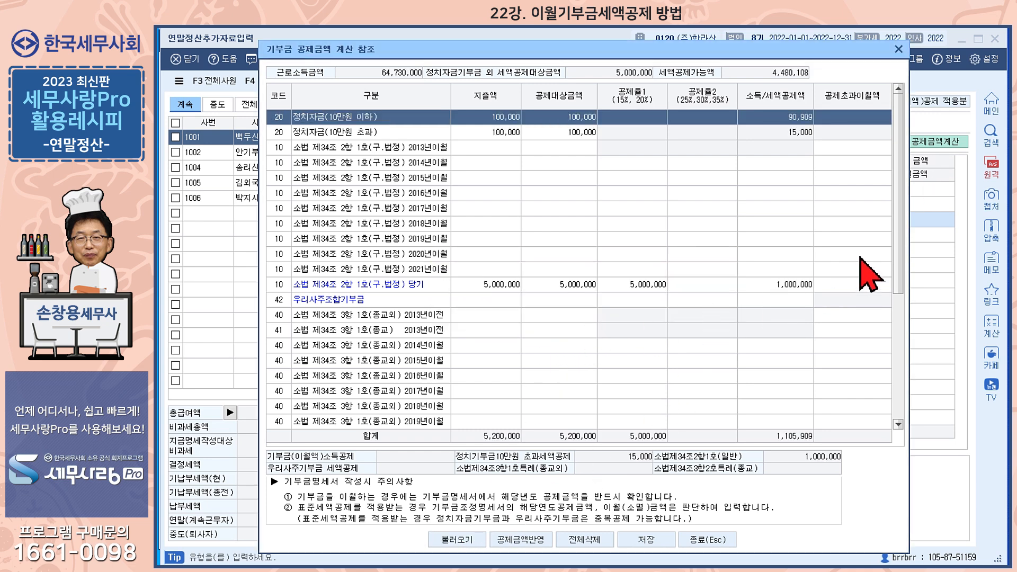
{"action": "left_click_drag", "start_coordinate": [900, 260], "coordinate": [900, 386]}
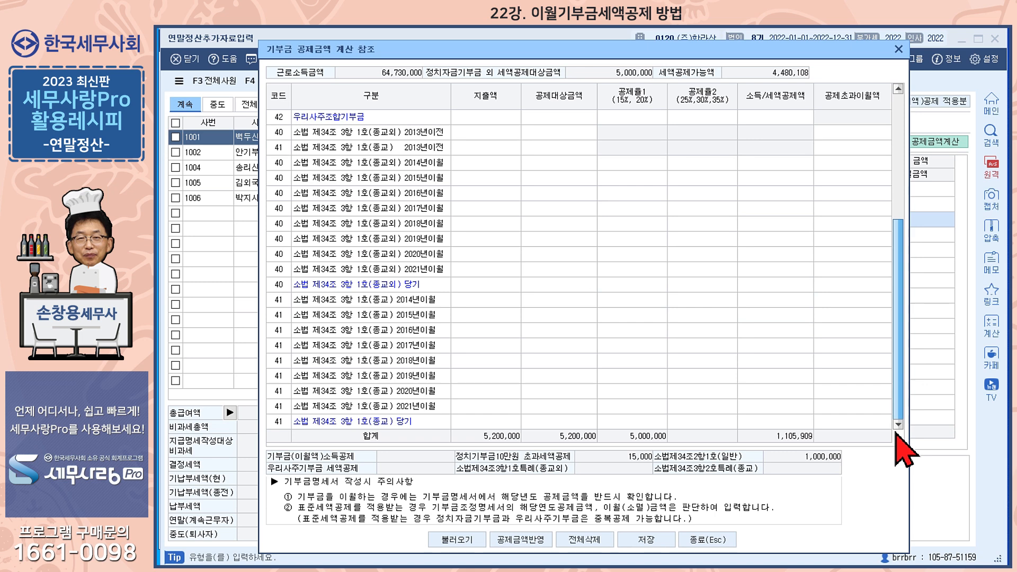
{"action": "left_click", "coordinate": [643, 540]}
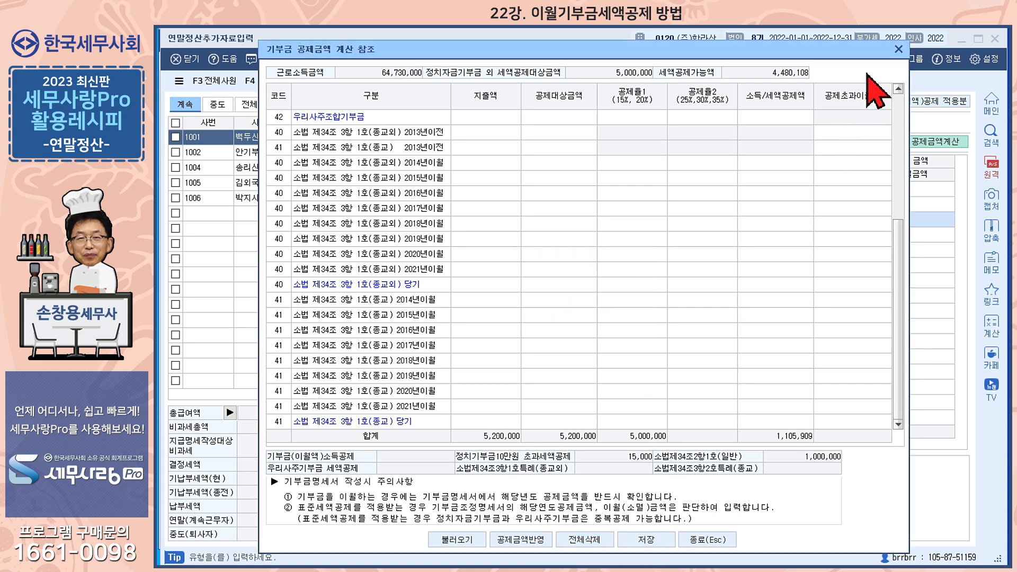
{"action": "left_click", "coordinate": [899, 49]}
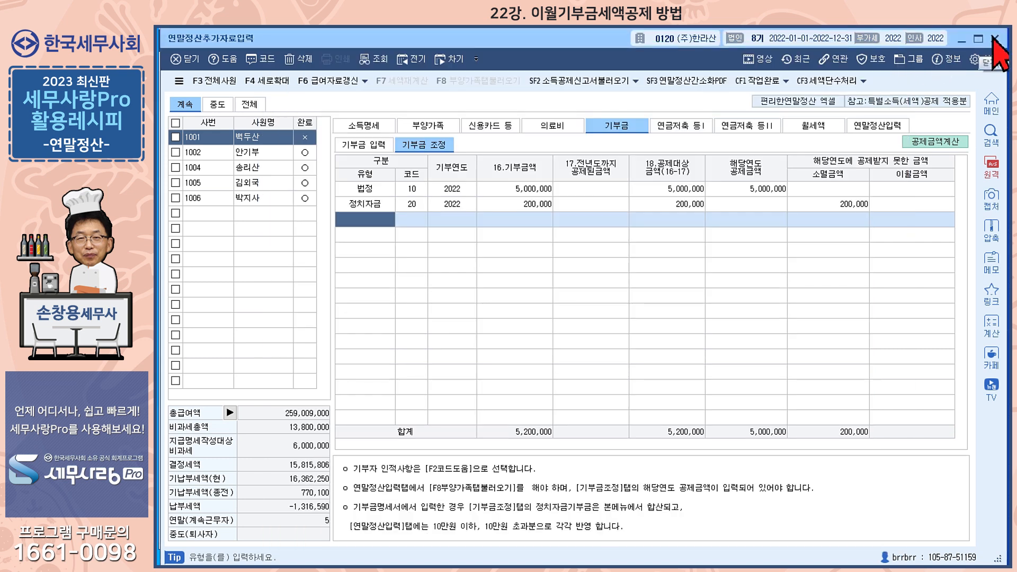
Close 연말정산추가자료입력 and open the 2022 donation statement (기부금명세서).
{"action": "left_click", "coordinate": [994, 39]}
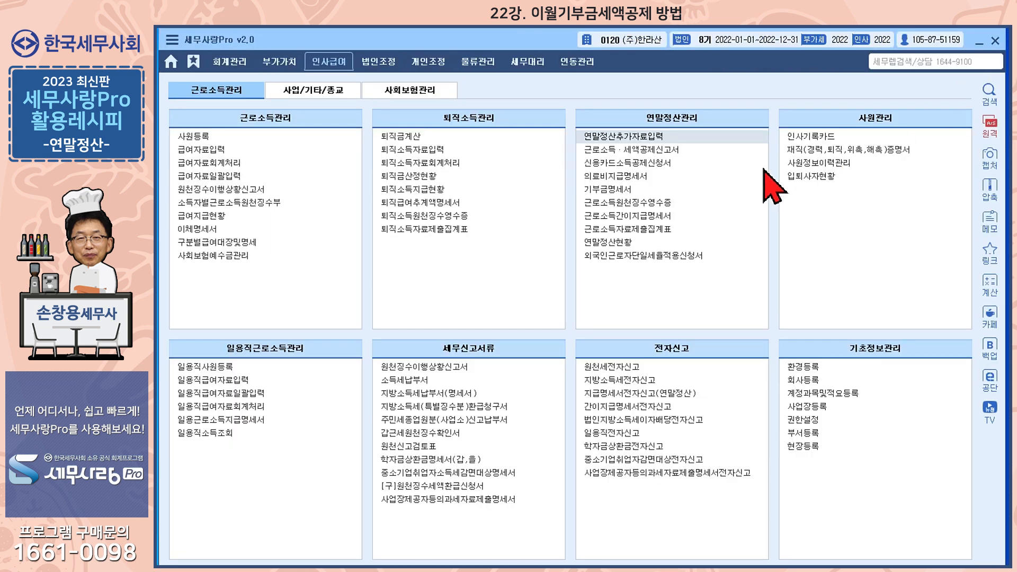
{"action": "left_click", "coordinate": [619, 188]}
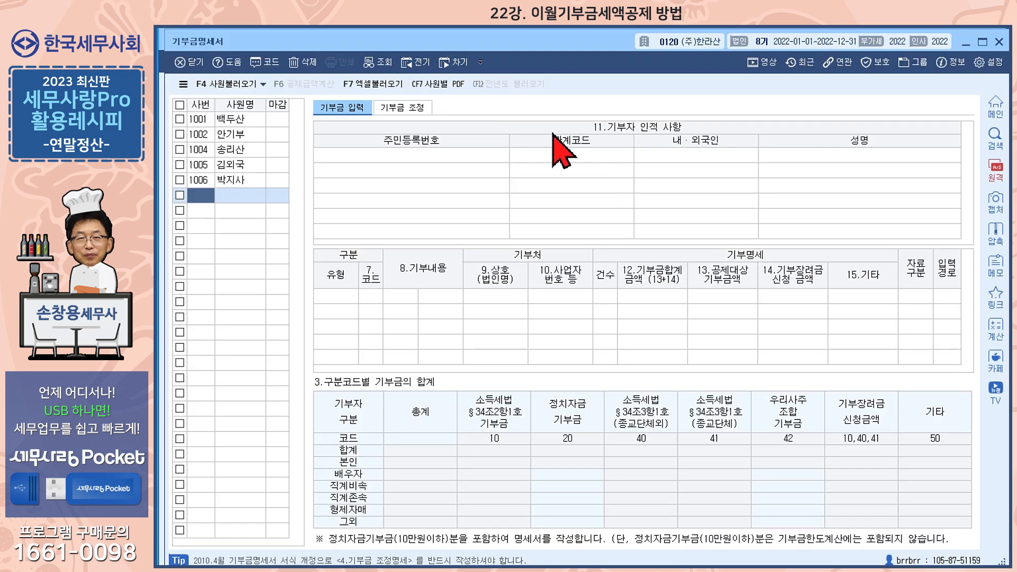
Examine both employees' donation adjustment details in the 2021 statement, call up the 2020 statement, and close both prior-year statements.
{"action": "left_click", "coordinate": [421, 64]}
{"action": "left_click_drag", "start_coordinate": [529, 41], "coordinate": [545, 63]}
{"action": "left_click", "coordinate": [258, 147]}
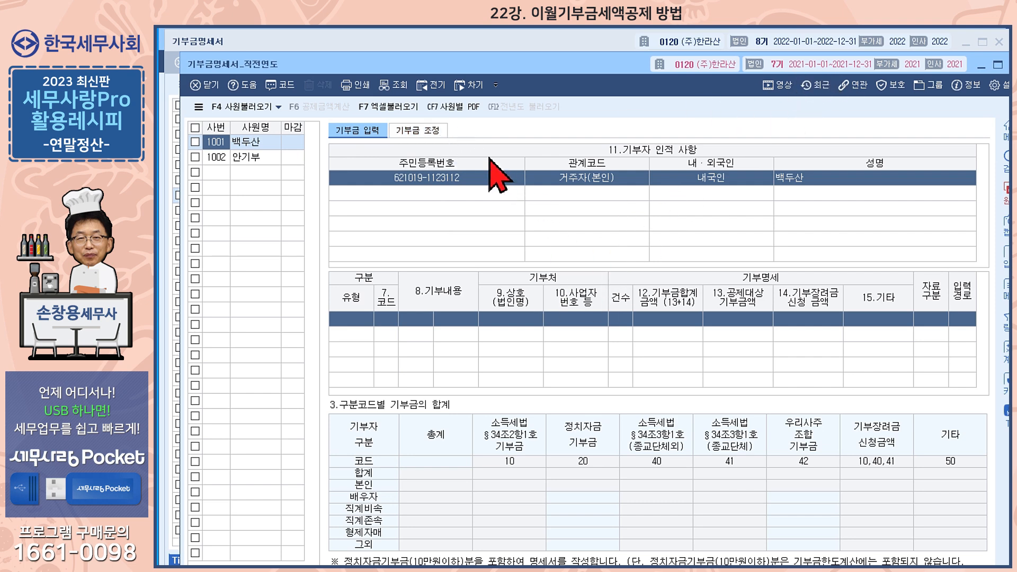
{"action": "left_click", "coordinate": [435, 88]}
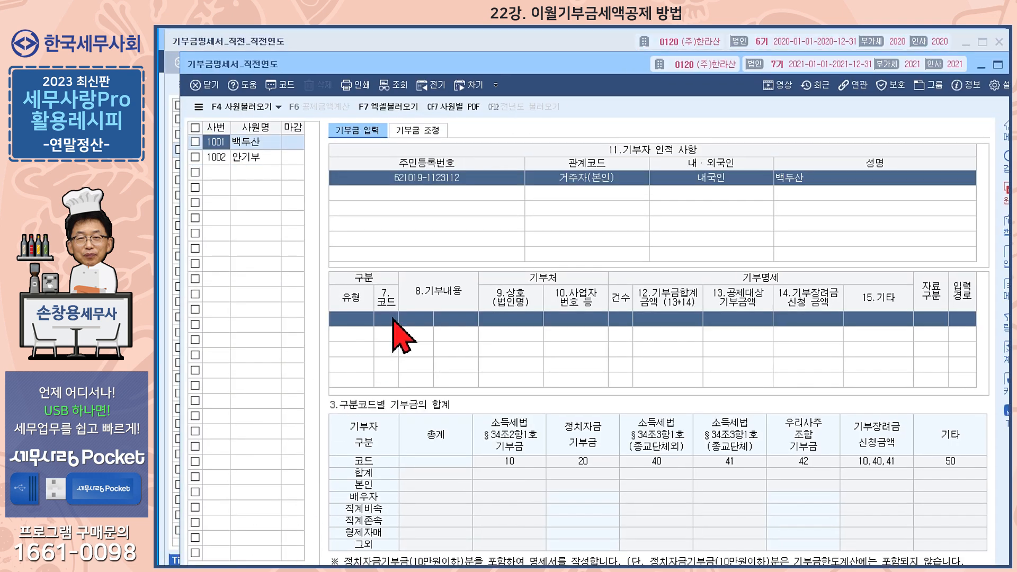
{"action": "left_click", "coordinate": [432, 132]}
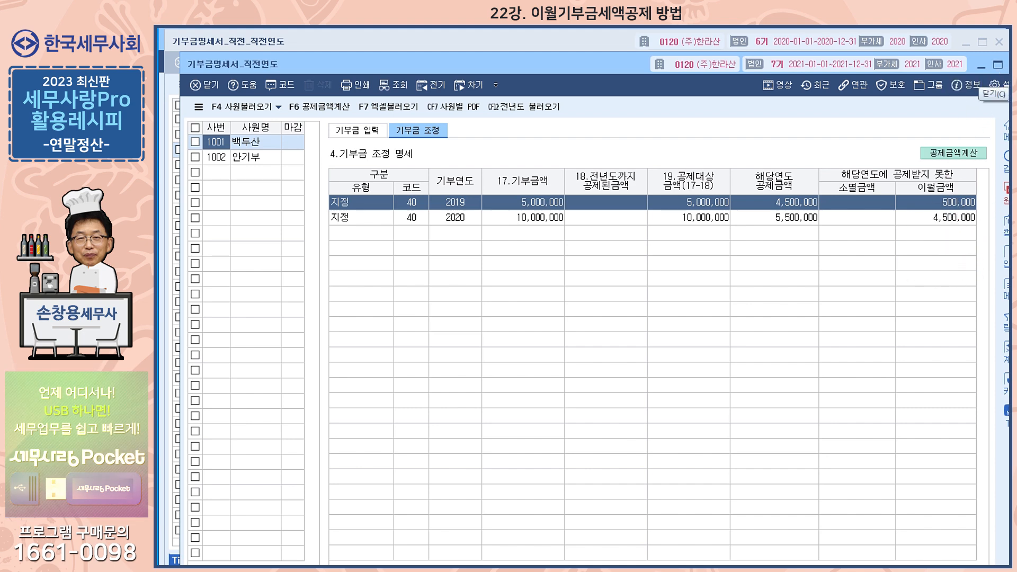
{"action": "left_click", "coordinate": [247, 156]}
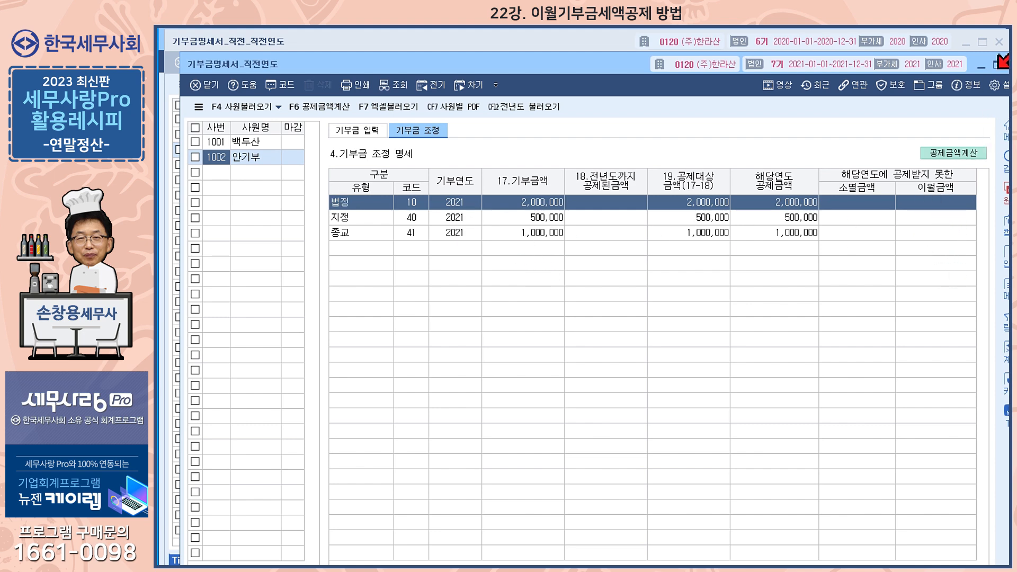
{"action": "left_click", "coordinate": [1007, 64]}
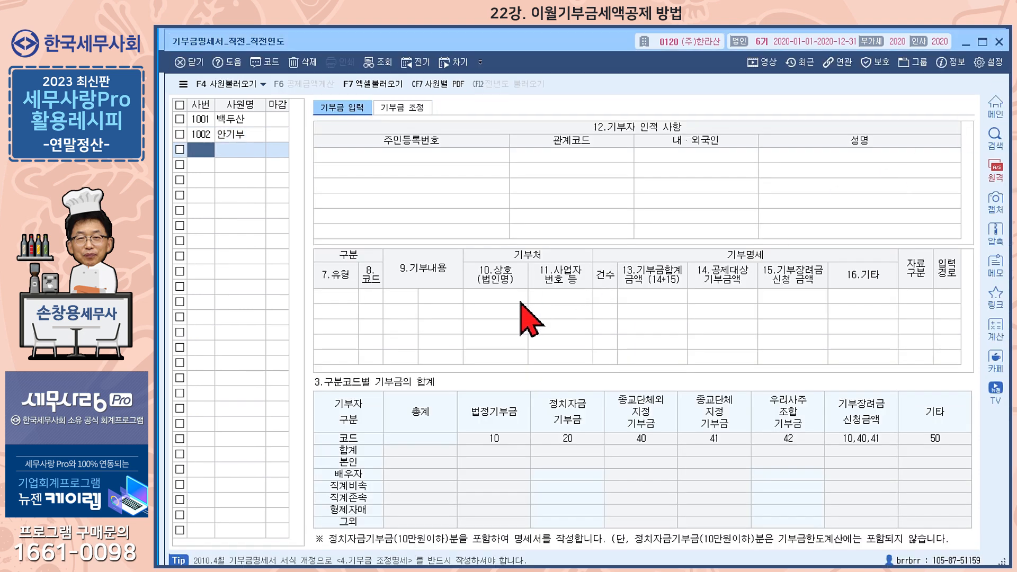
{"action": "left_click", "coordinate": [999, 41]}
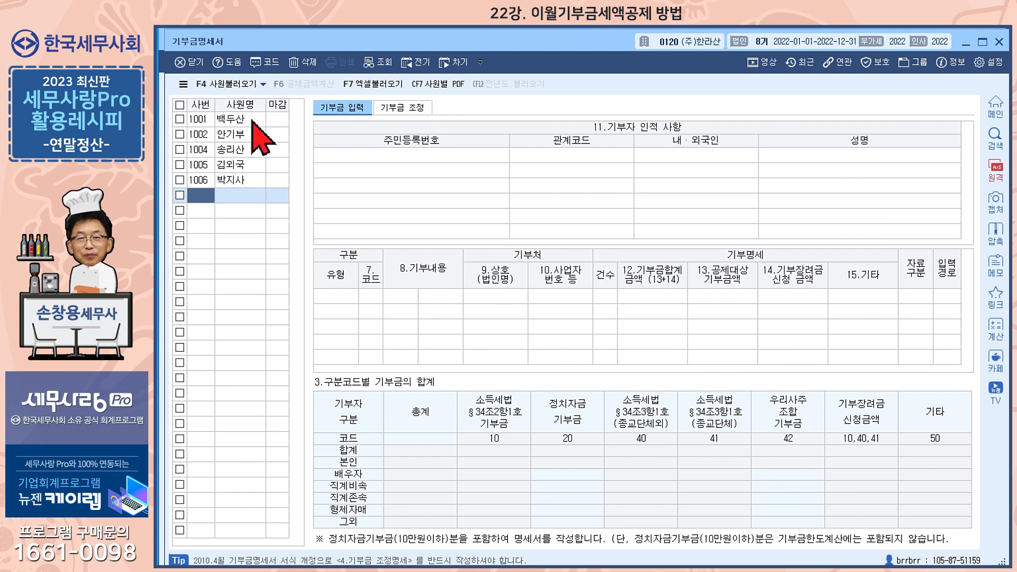
Load the prior-year carried-forward donations (전년도 불러오기) into the first employee's donation adjustment details in 기부금명세서.
{"action": "left_click", "coordinate": [233, 119]}
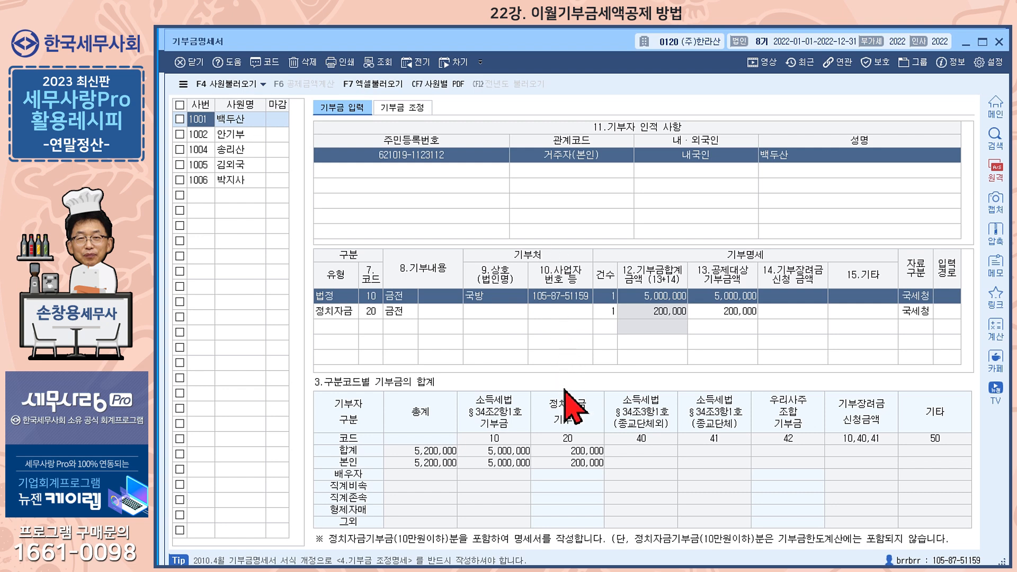
{"action": "left_click", "coordinate": [423, 110]}
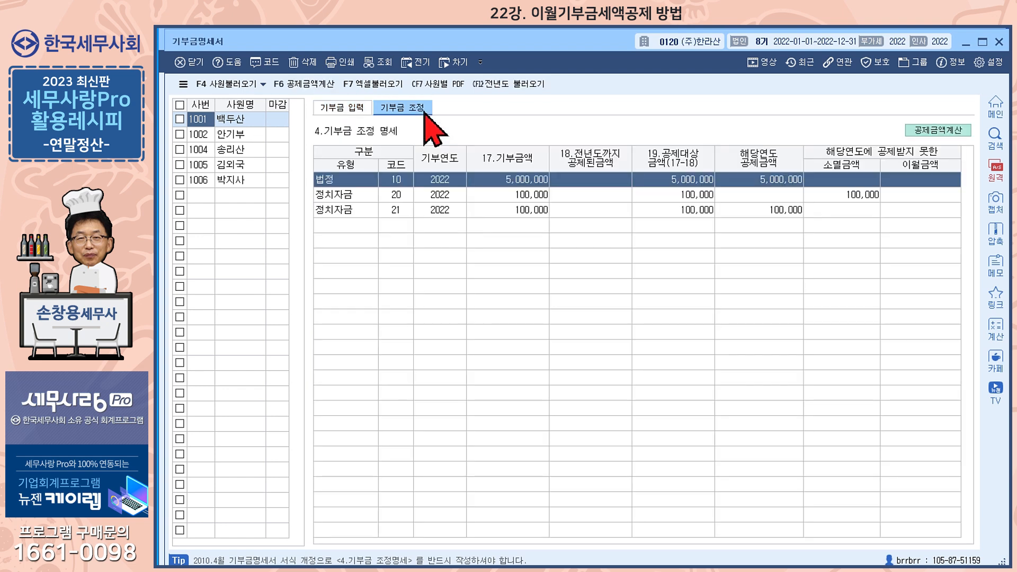
{"action": "left_click", "coordinate": [498, 88]}
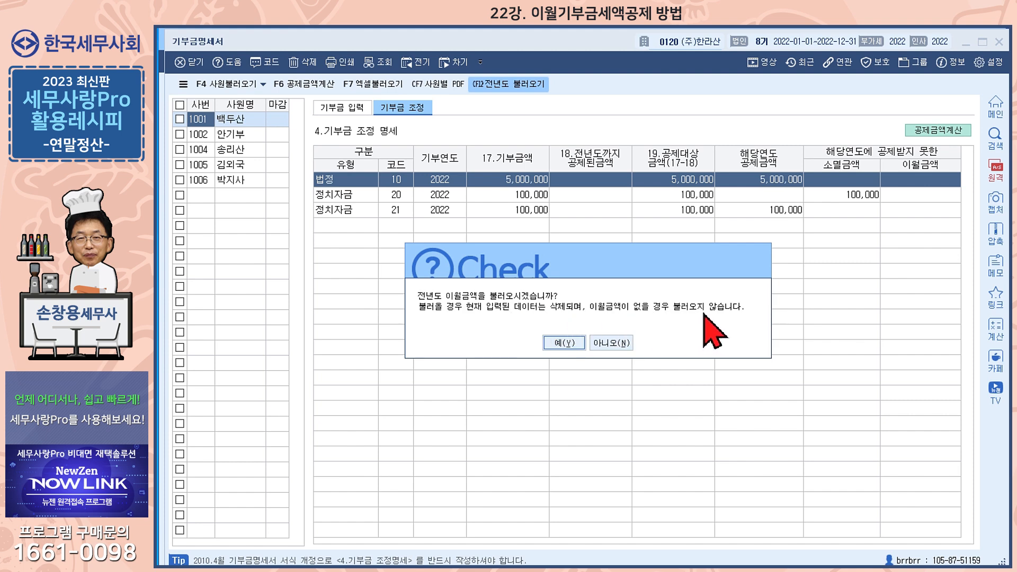
{"action": "left_click", "coordinate": [562, 343]}
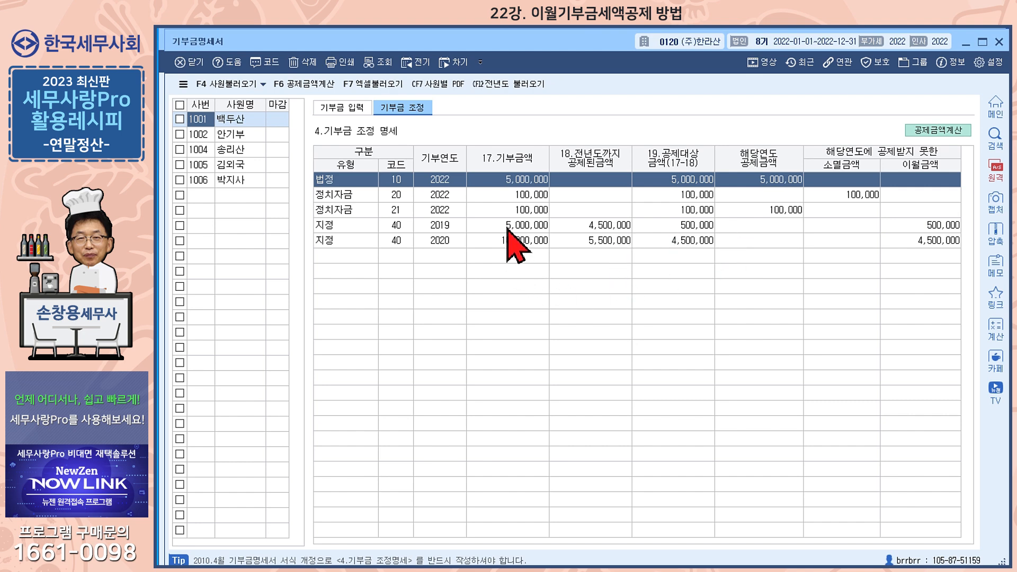
Load the first employee's donation deduction calculation, apply the calculated amounts to the adjustment details, save it and close the calculation.
{"action": "left_click", "coordinate": [947, 131]}
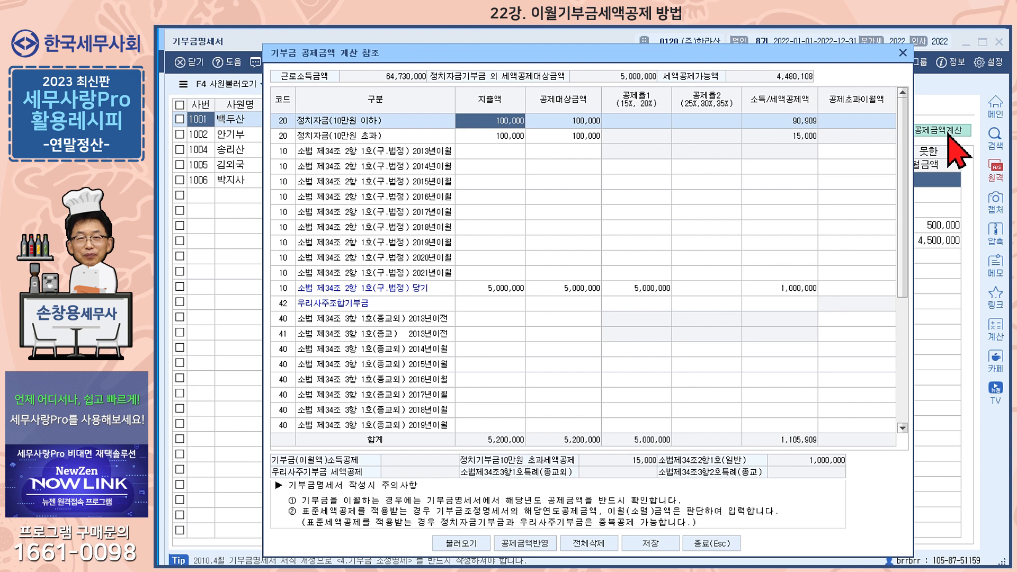
{"action": "left_click", "coordinate": [454, 544]}
{"action": "left_click", "coordinate": [559, 399]}
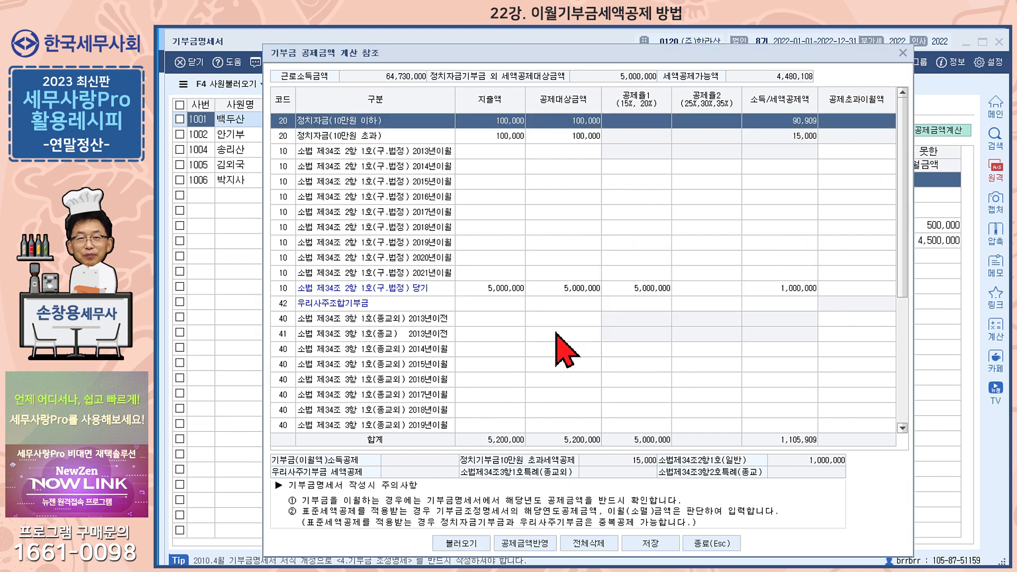
{"action": "left_click_drag", "start_coordinate": [904, 234], "coordinate": [904, 296]}
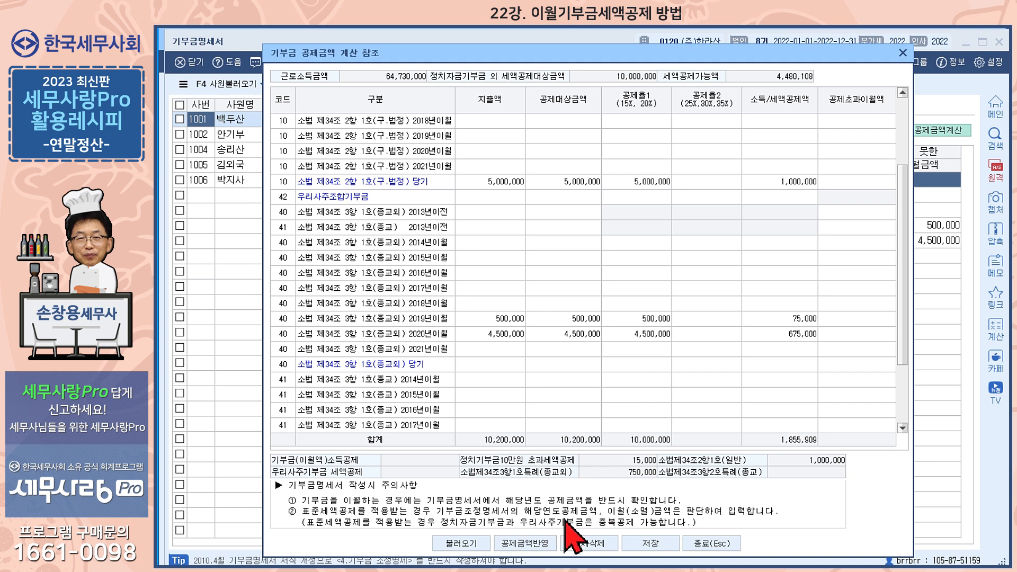
{"action": "left_click", "coordinate": [536, 545]}
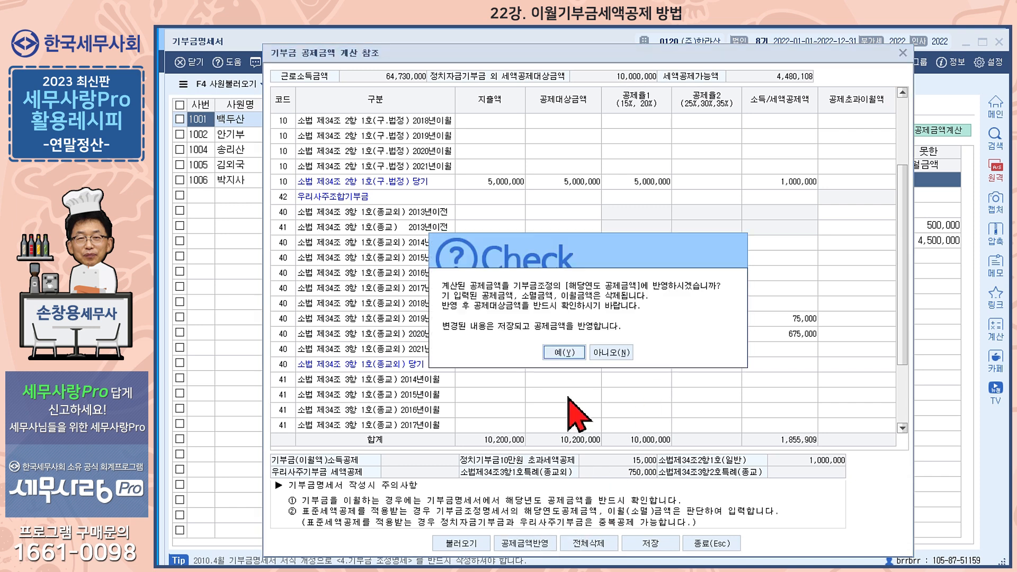
{"action": "left_click", "coordinate": [564, 352]}
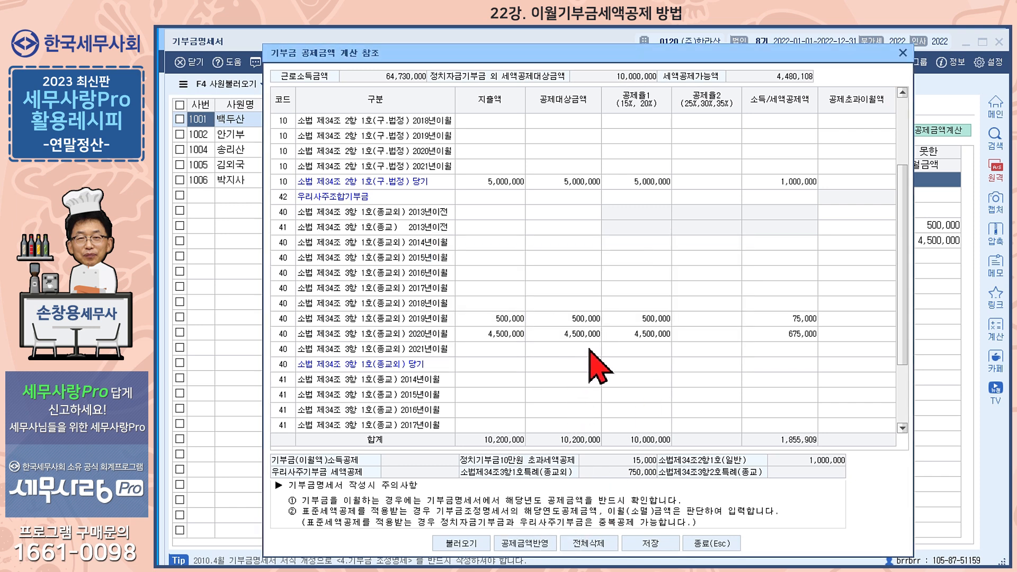
{"action": "left_click", "coordinate": [649, 543]}
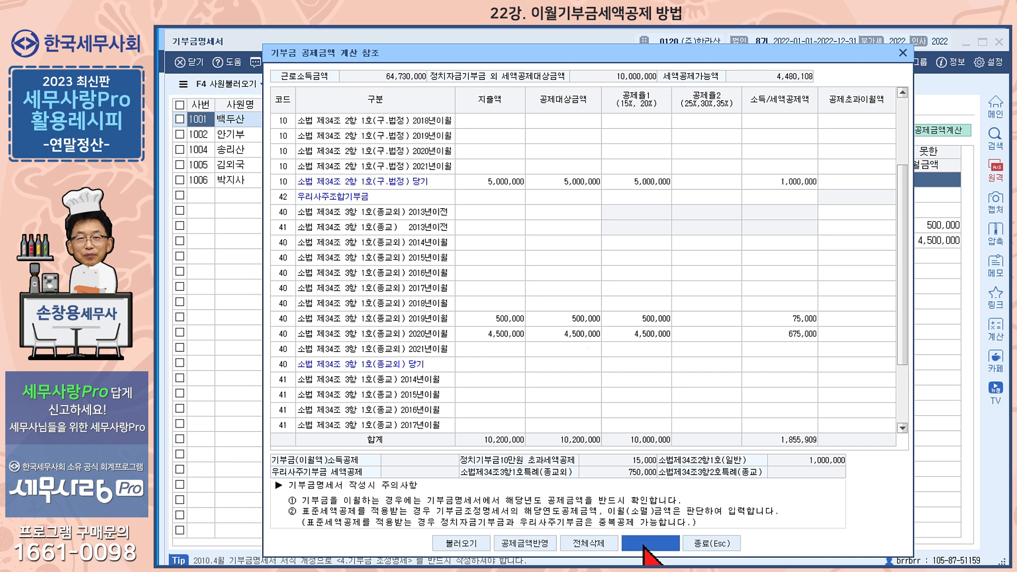
{"action": "left_click", "coordinate": [710, 543]}
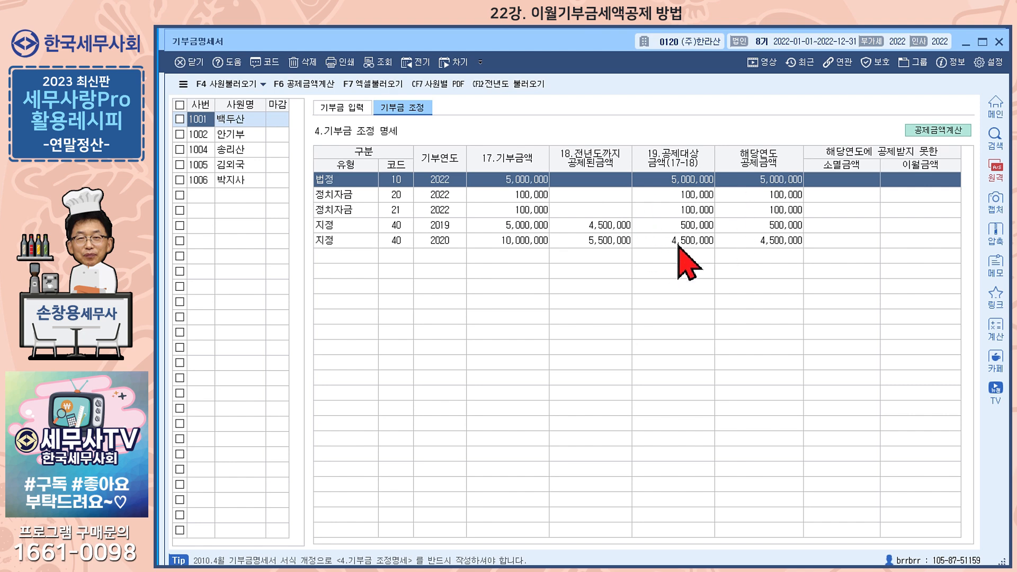
Close 기부금명세서, reopen 연말정산추가자료입력 and show the first employee's donation adjustment details (기부금 조정).
{"action": "left_click", "coordinate": [1000, 43]}
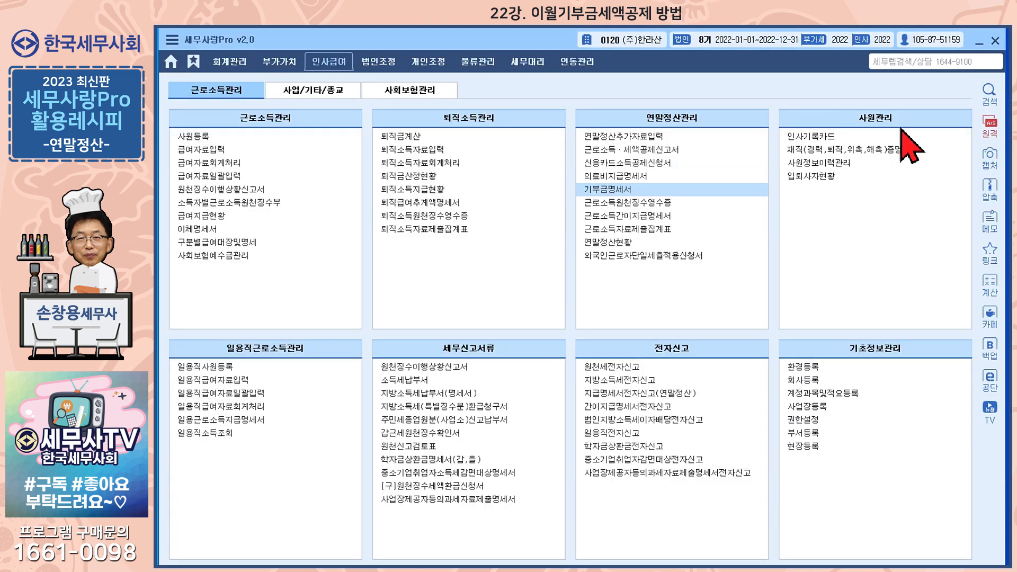
{"action": "left_click", "coordinate": [630, 139]}
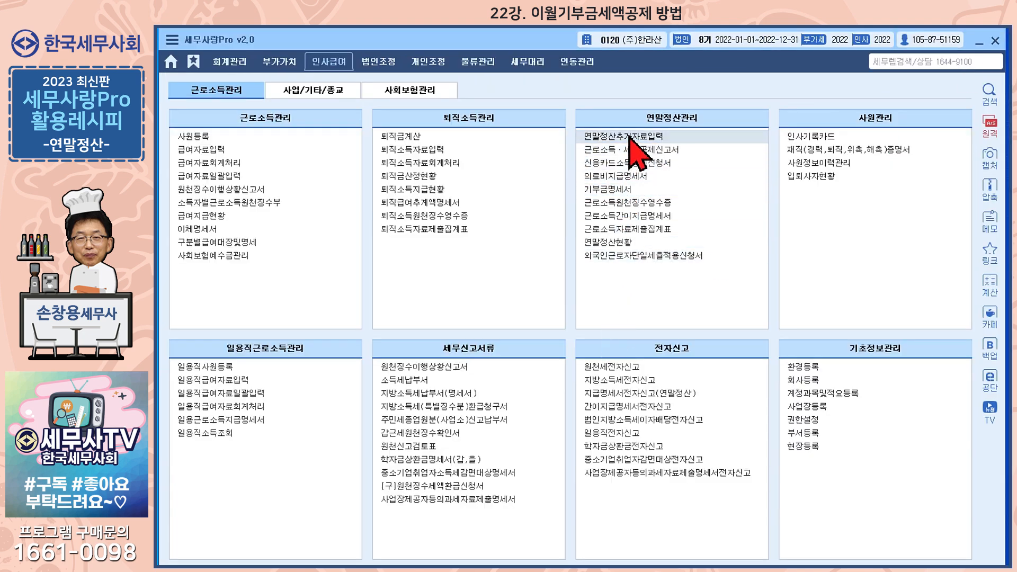
{"action": "double_click", "coordinate": [631, 139]}
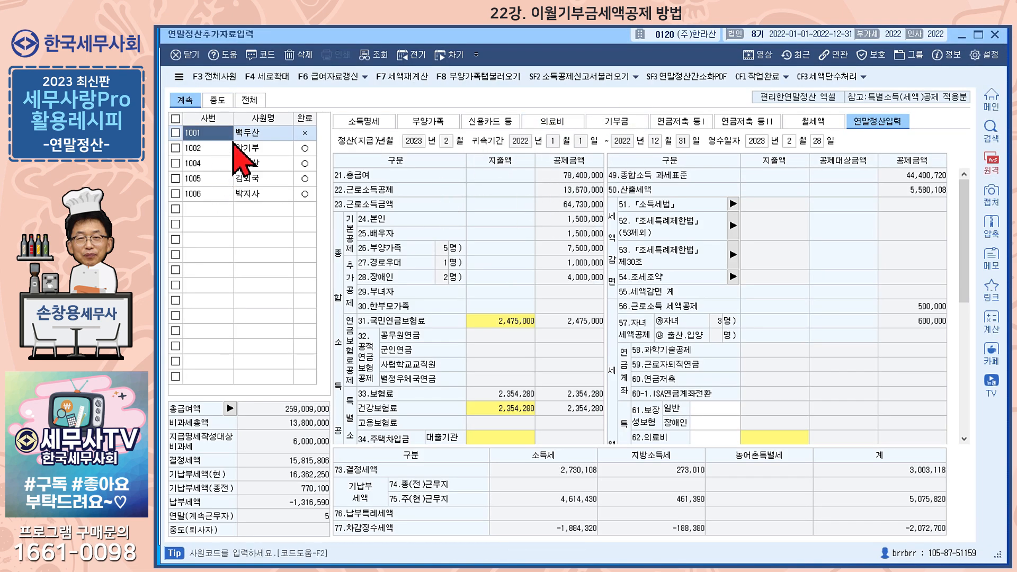
{"action": "left_click", "coordinate": [618, 132]}
{"action": "left_click", "coordinate": [422, 142]}
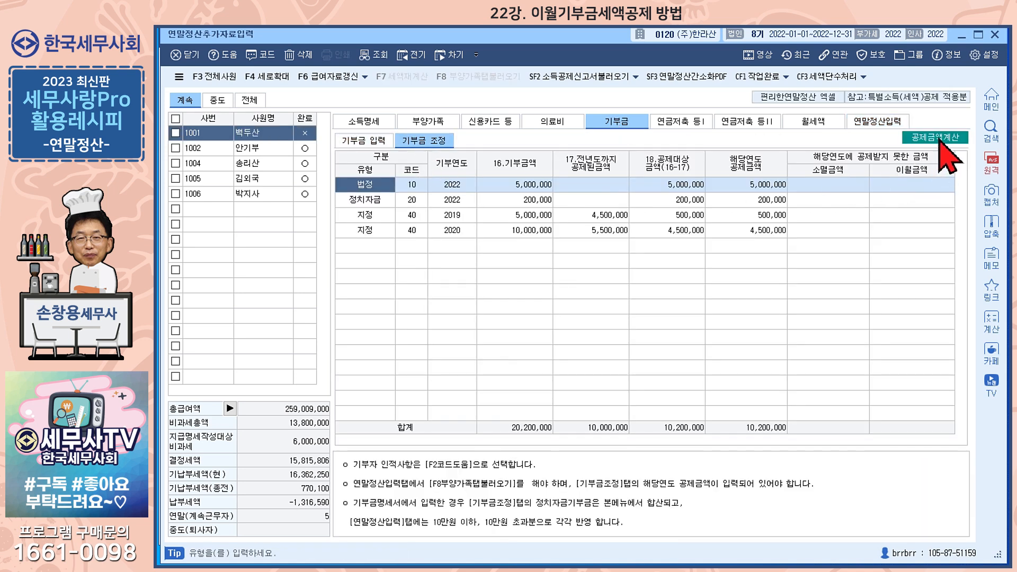
Reload the donation deduction calculation in 연말정산추가자료입력, apply the deduction amounts to the first employee's adjustment details, and close the calculation.
{"action": "left_click", "coordinate": [939, 141]}
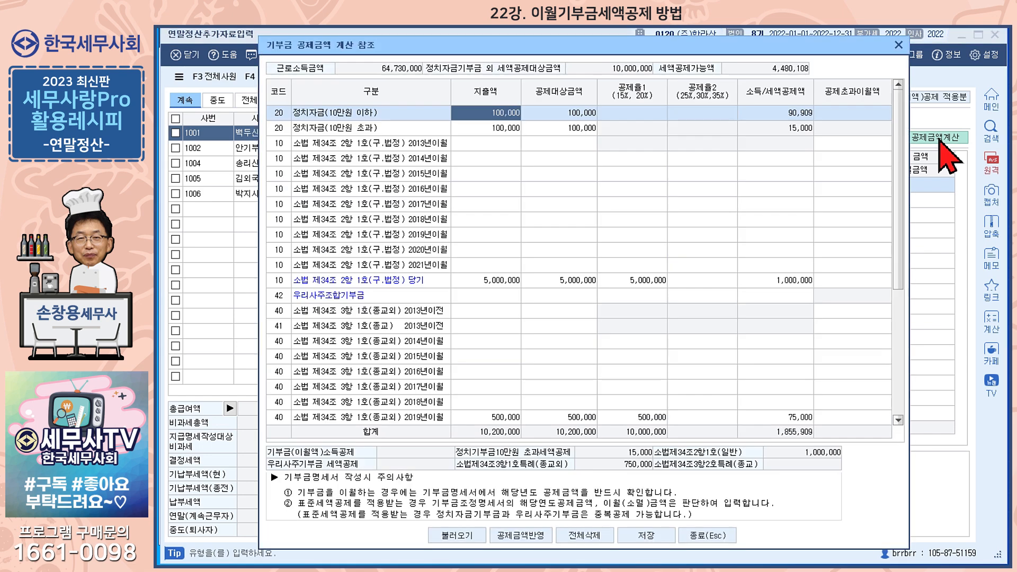
{"action": "left_click", "coordinate": [467, 539]}
{"action": "left_click", "coordinate": [550, 324]}
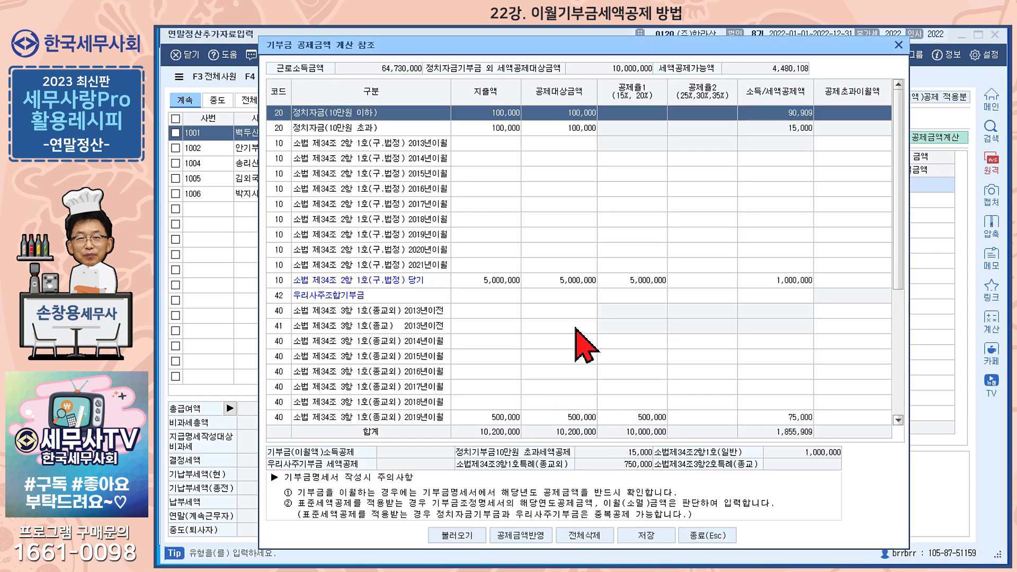
{"action": "left_click_drag", "start_coordinate": [899, 233], "coordinate": [914, 356]}
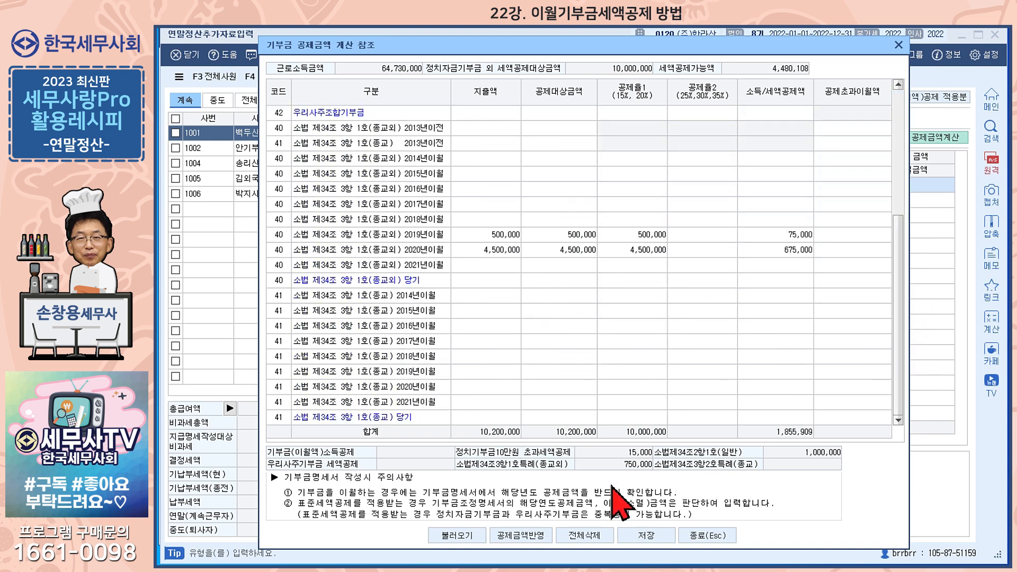
{"action": "left_click", "coordinate": [521, 538]}
{"action": "left_click", "coordinate": [501, 347]}
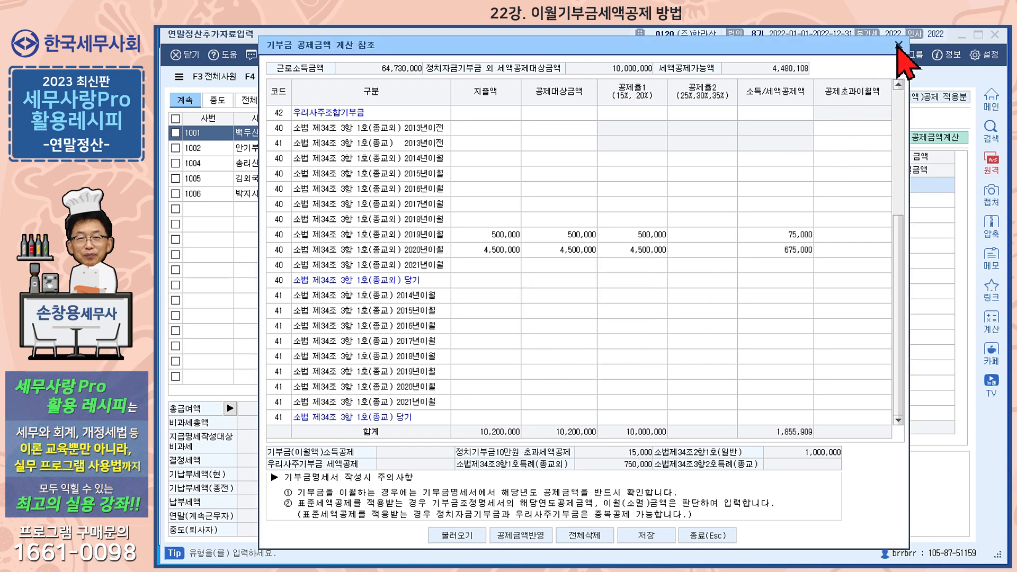
{"action": "left_click", "coordinate": [698, 535]}
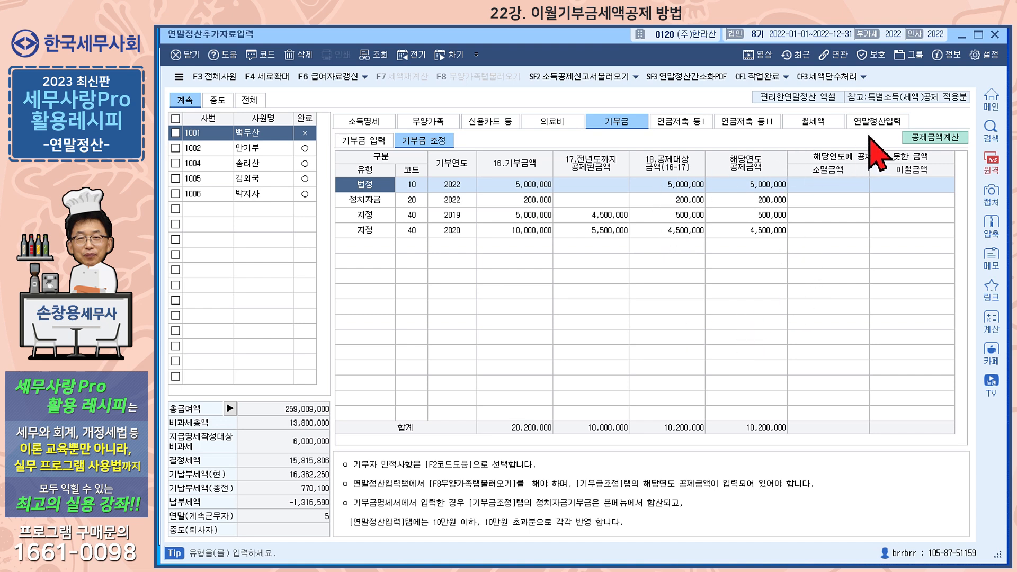
Import the dependents' deduction data (부양가족탭불러오기) into the first employee's 연말정산입력 so the donation amounts are applied.
{"action": "left_click", "coordinate": [882, 126]}
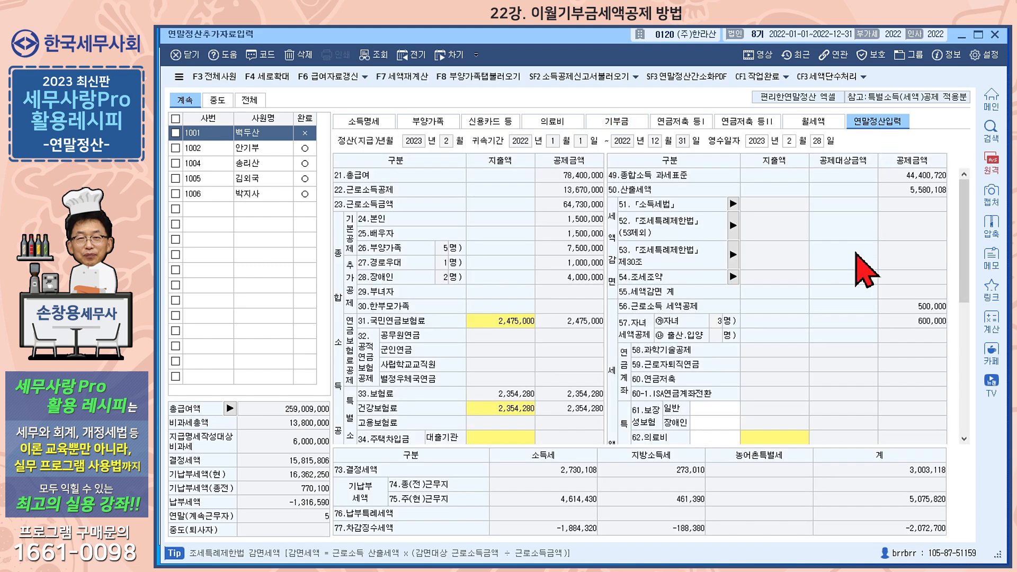
{"action": "scroll", "coordinate": [858, 254], "scroll_direction": "down", "scroll_amount": 5}
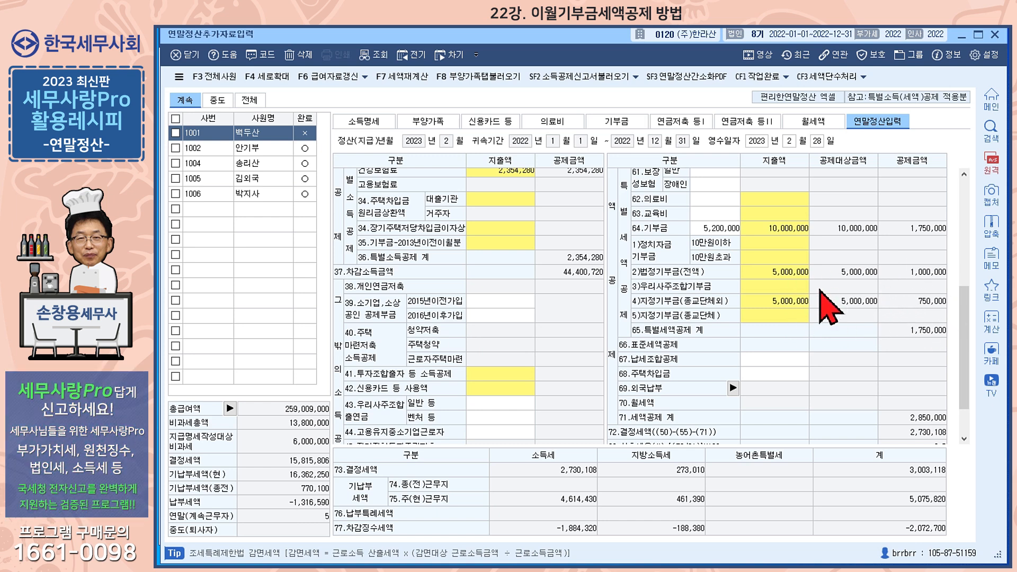
{"action": "left_click", "coordinate": [470, 80]}
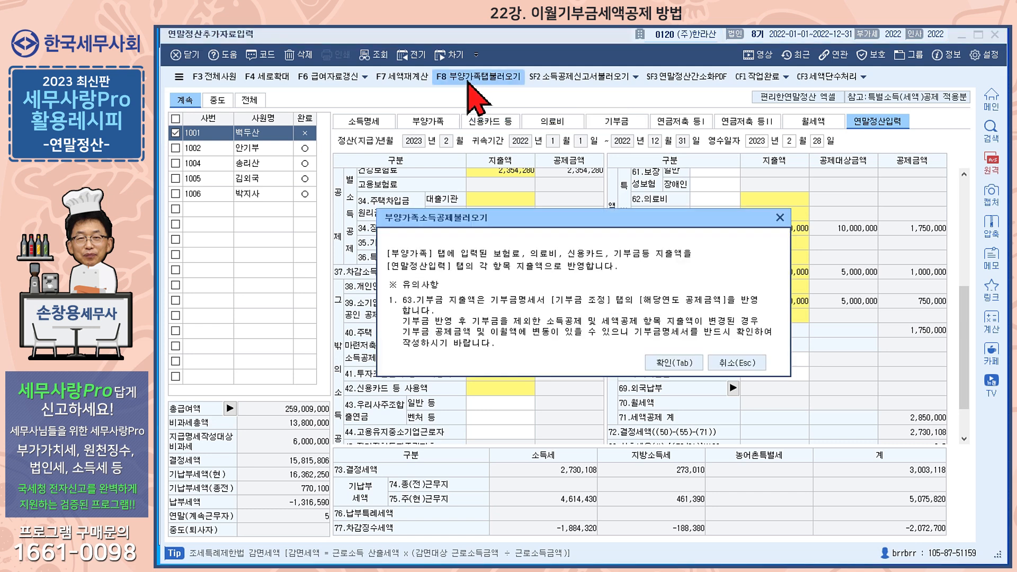
{"action": "left_click", "coordinate": [669, 363]}
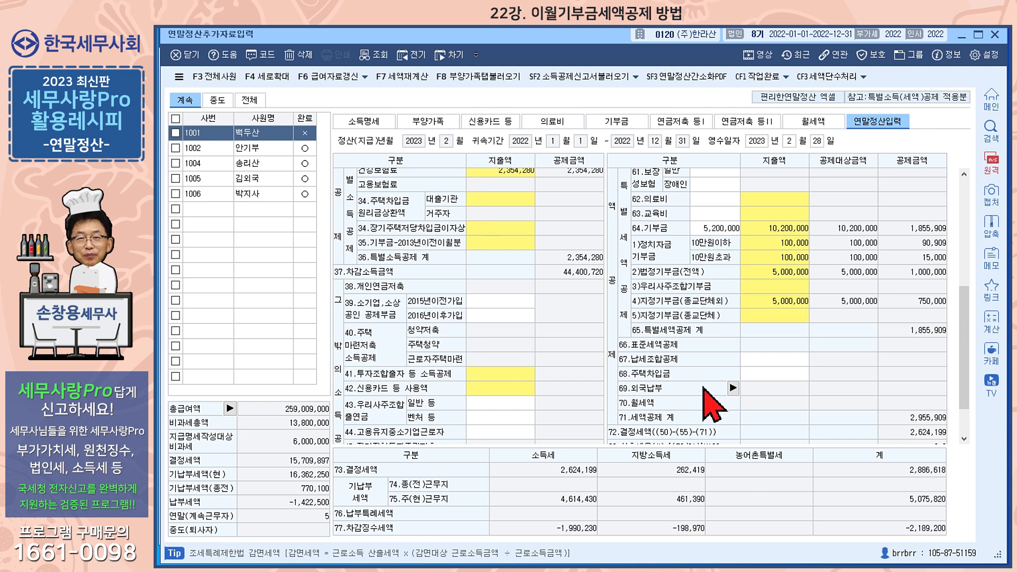
Mark the first employee's year-end settlement as complete (작업완료) and show the reference on special income and tax deduction application.
{"action": "left_click", "coordinate": [759, 77]}
{"action": "left_click", "coordinate": [560, 325]}
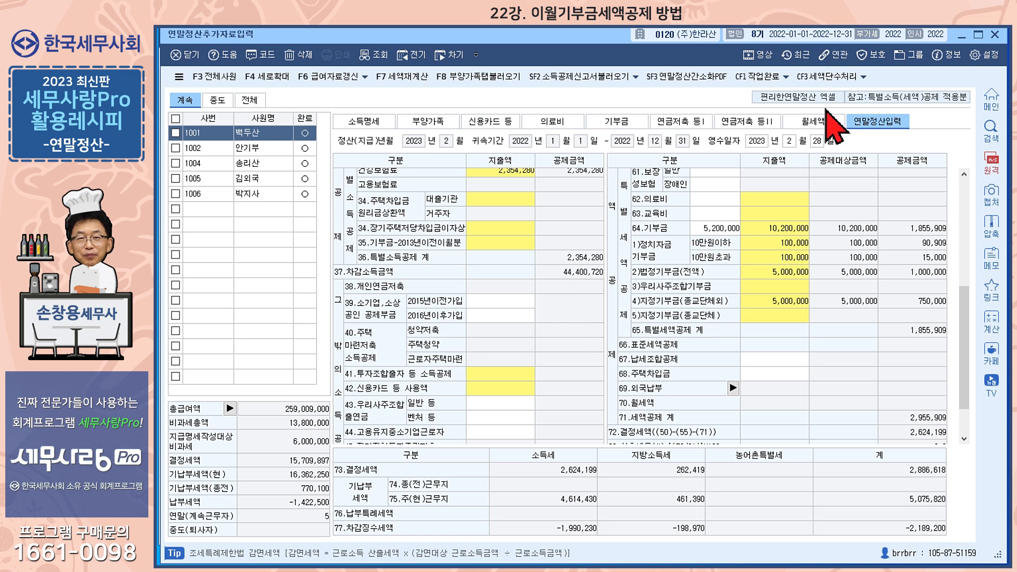
{"action": "left_click", "coordinate": [899, 101]}
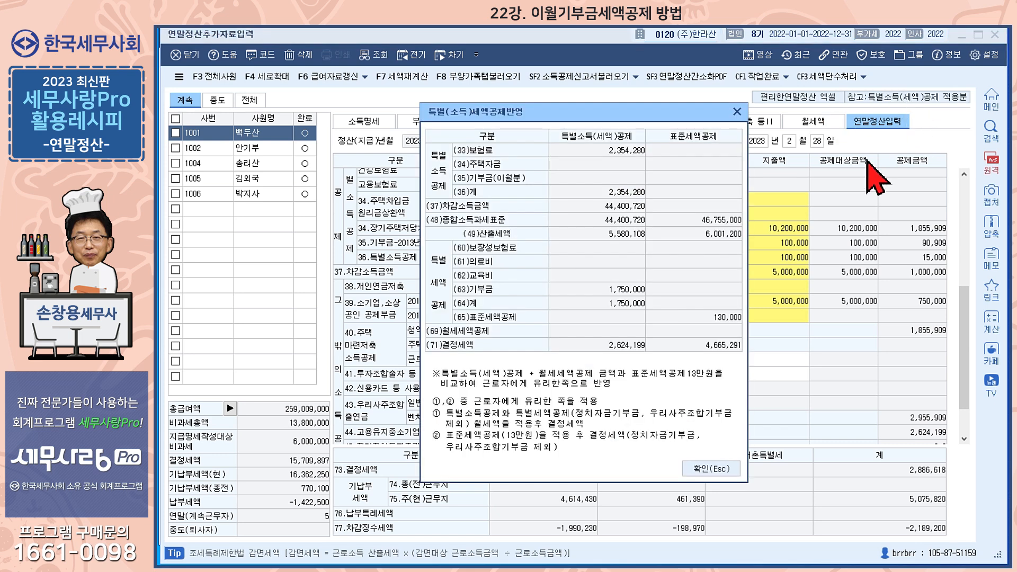